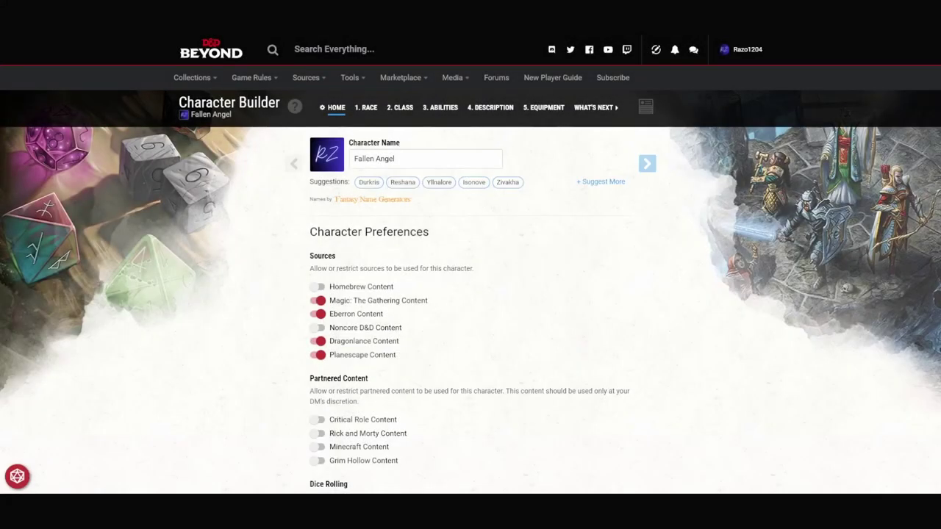
# - Choose Aasimar from Mordenkainen Presents: Monsters of the Multiverse as the race and set the character size to Small
pyautogui.scroll(-5, 471, 264)
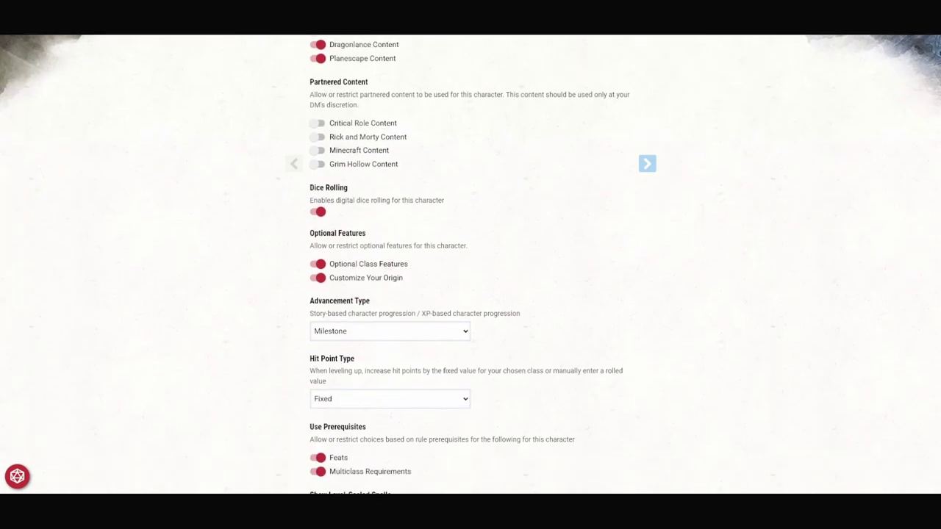
pyautogui.moveTo(343, 264)
pyautogui.mouseDown()
pyautogui.moveTo(404, 265)
pyautogui.moveTo(353, 290)
pyautogui.moveTo(344, 278)
pyautogui.mouseUp()
pyautogui.click(466, 291)
pyautogui.scroll(5, 470, 281)
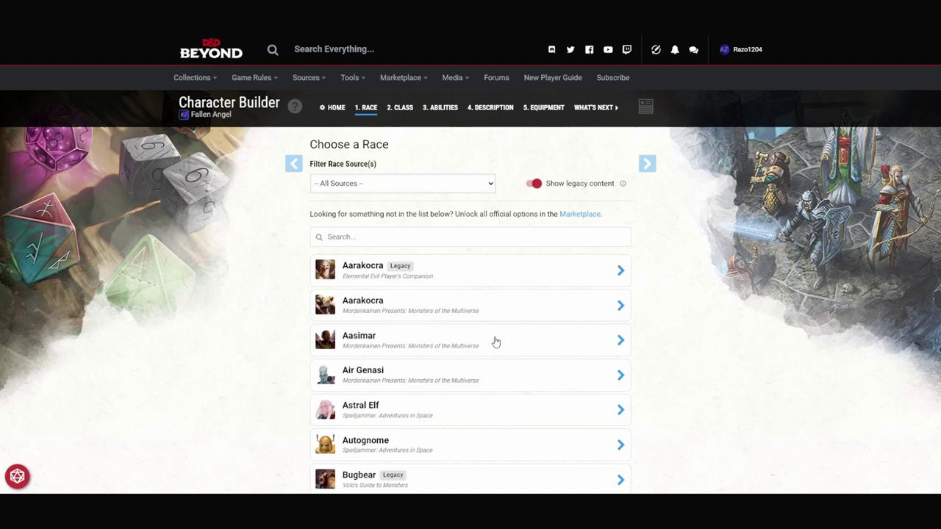
pyautogui.click(495, 341)
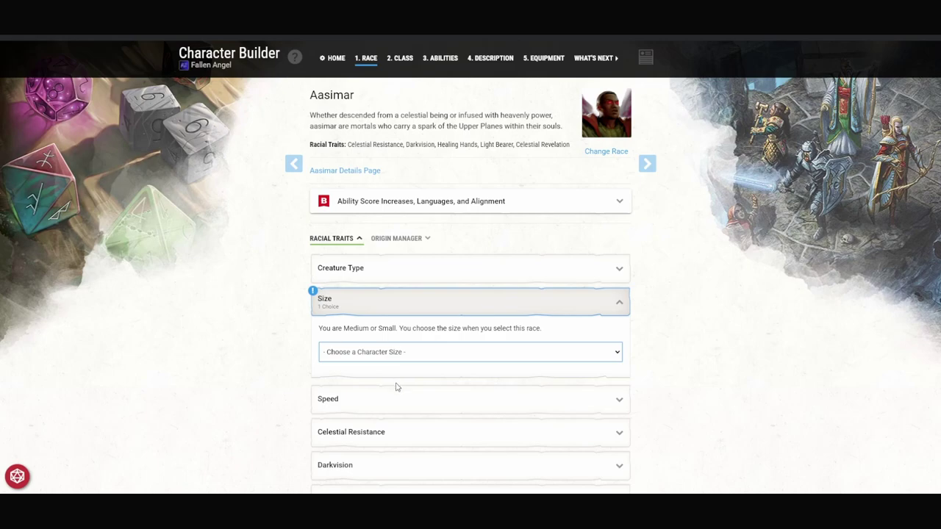
pyautogui.click(396, 386)
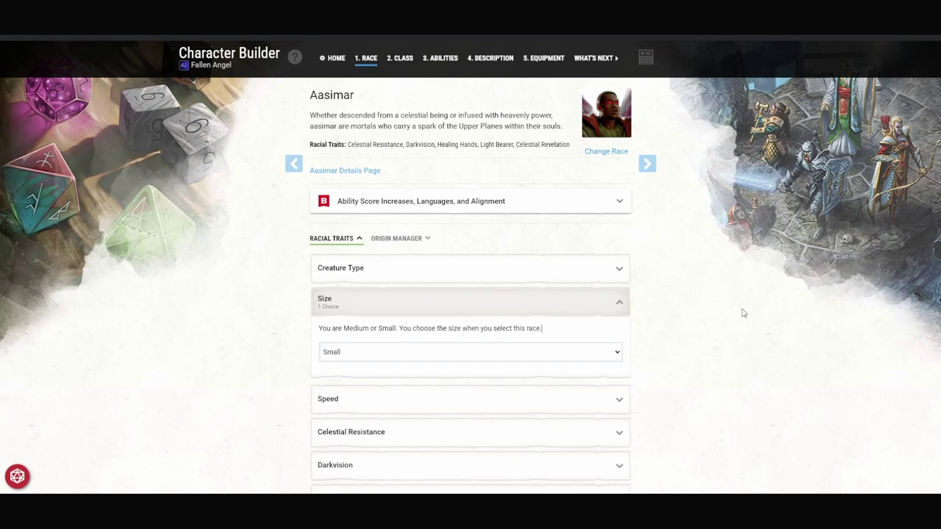
# - Examine the Aasimar racial traits: Celestial Resistance, Darkvision, Healing Hands, Light Bearer and the Celestial Revelation options
pyautogui.scroll(-1, 662, 316)
pyautogui.click(622, 269)
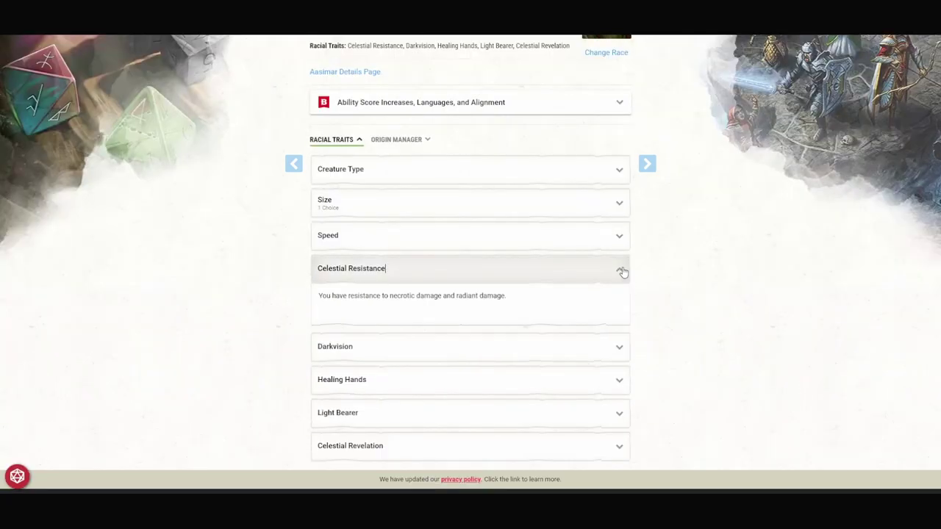
pyautogui.click(622, 272)
pyautogui.click(624, 309)
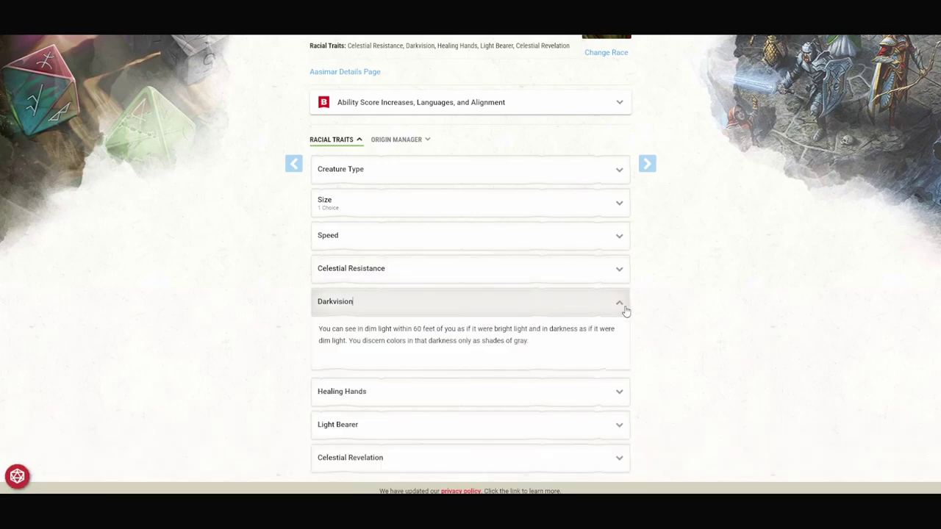
pyautogui.click(624, 308)
pyautogui.click(618, 335)
pyautogui.scroll(-1, 660, 292)
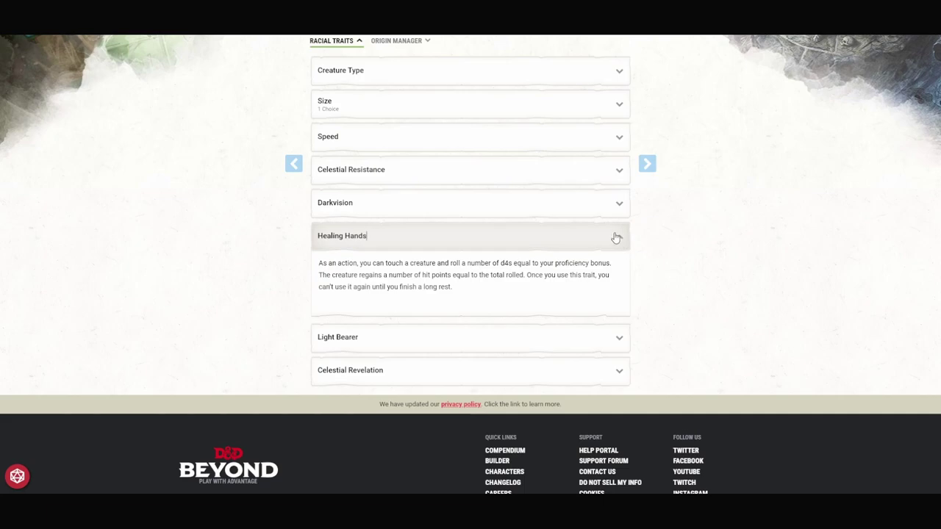
pyautogui.click(618, 337)
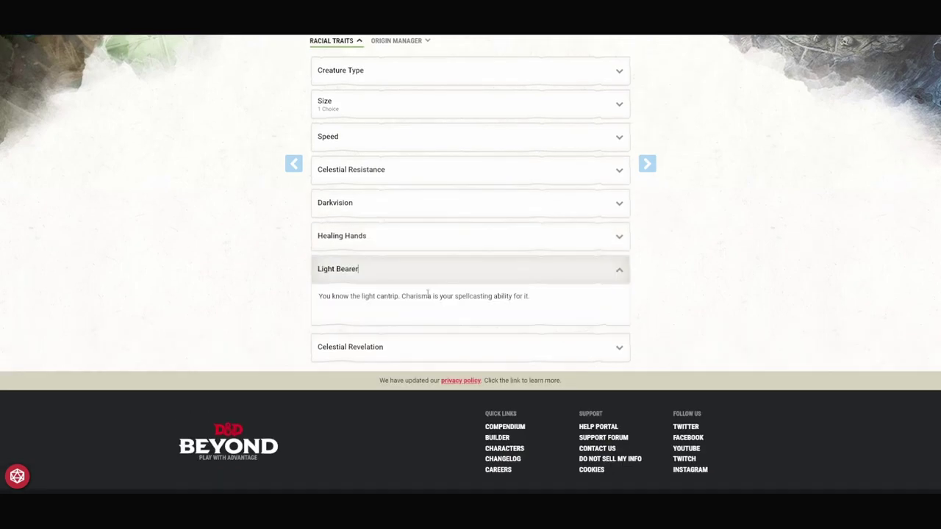
pyautogui.click(620, 268)
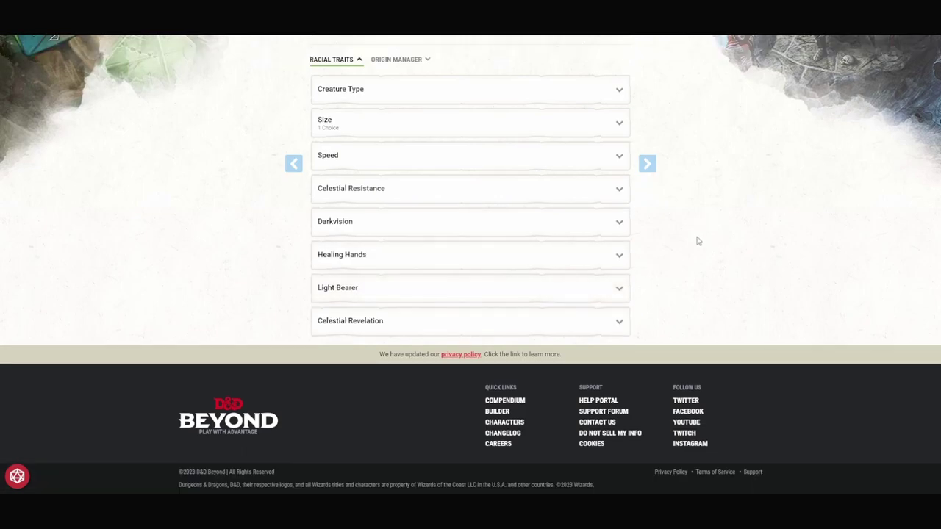
pyautogui.scroll(-1, 700, 252)
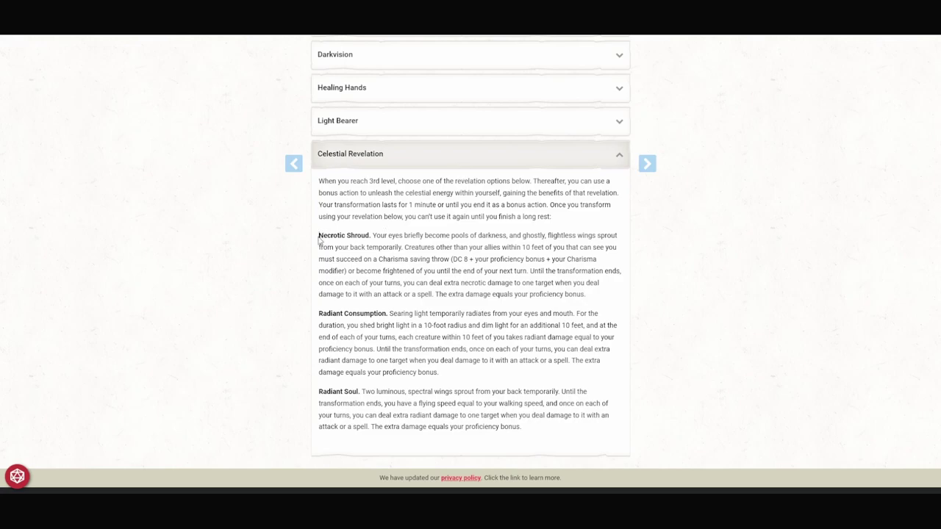
pyautogui.moveTo(319, 235); pyautogui.dragTo(588, 298)
pyautogui.click(740, 272)
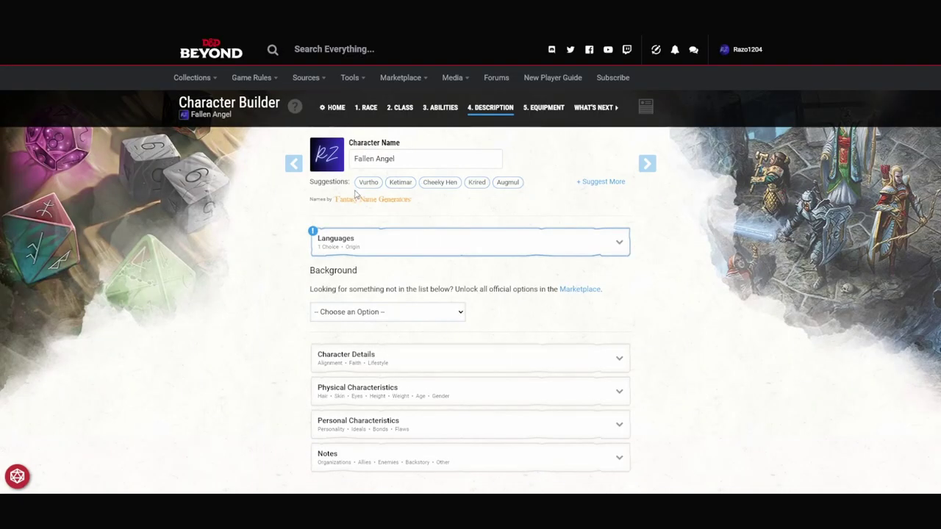
# - Choose Boros Legionnaire as the character's background
pyautogui.click(364, 181)
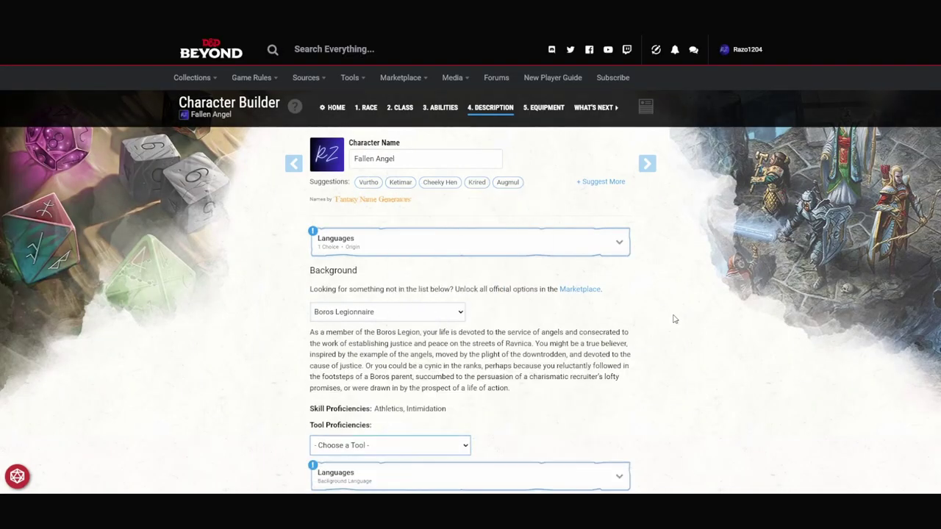
pyautogui.scroll(-2, 666, 351)
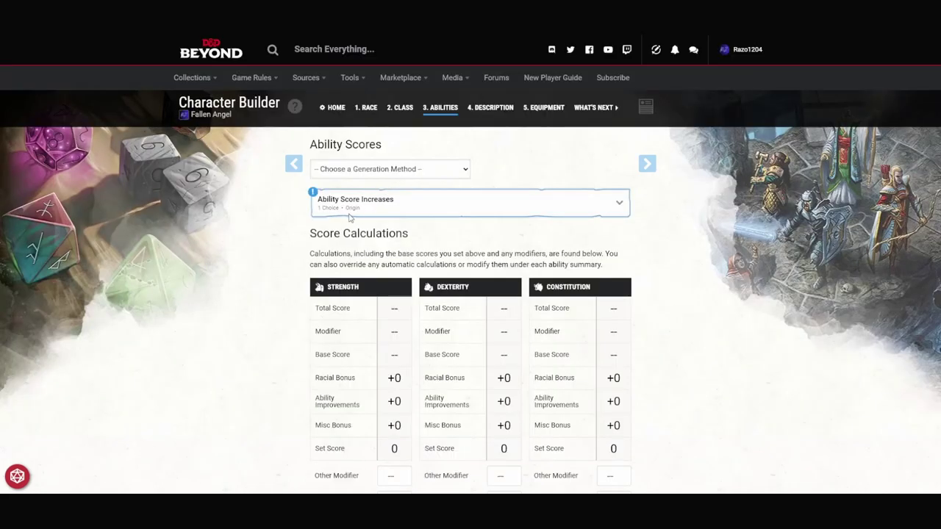
# - Generate the ability scores by Point Buy and set Strength to 10, Dexterity to 14 and Constitution to 13
pyautogui.click(350, 217)
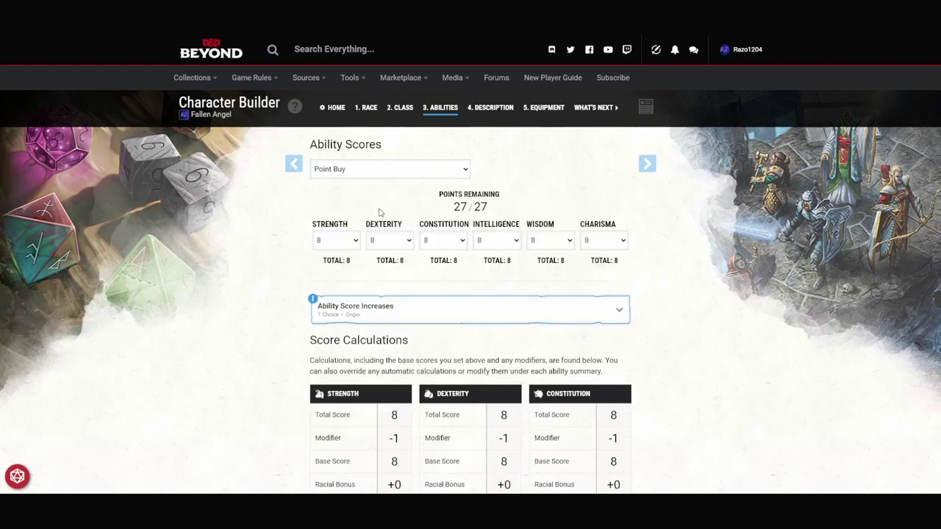
pyautogui.click(334, 241)
pyautogui.click(331, 271)
pyautogui.click(399, 242)
pyautogui.click(387, 316)
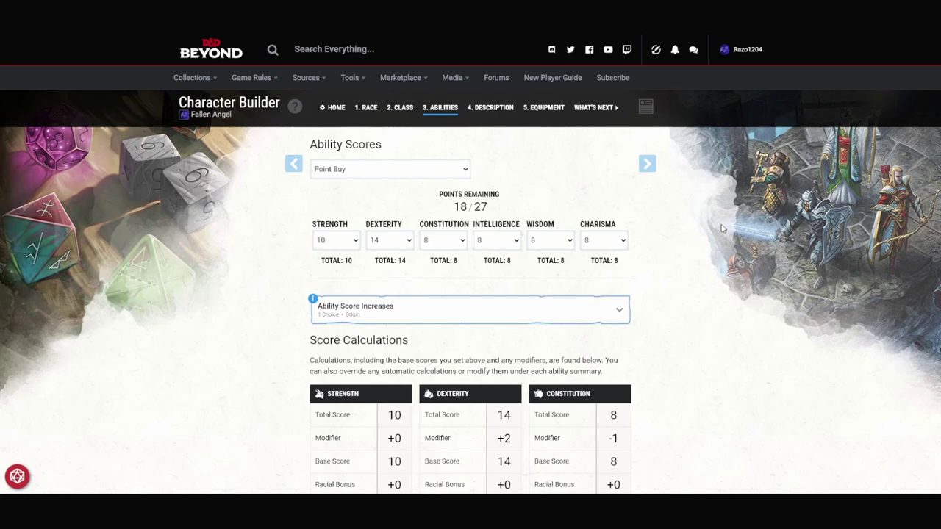
pyautogui.click(435, 248)
pyautogui.click(441, 306)
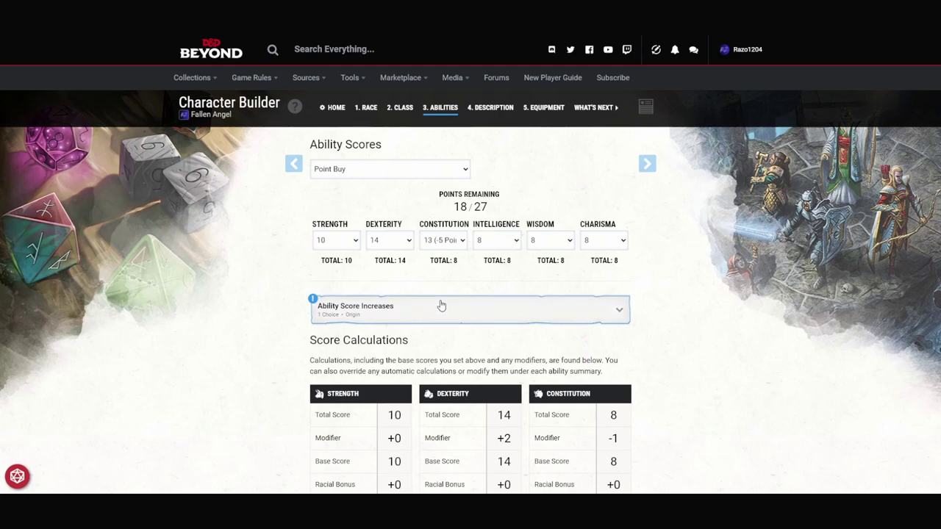
# - Set the base scores for Intelligence to 10, Wisdom to 10 and Charisma to 15
pyautogui.click(500, 239)
pyautogui.click(486, 283)
pyautogui.click(540, 246)
pyautogui.click(541, 279)
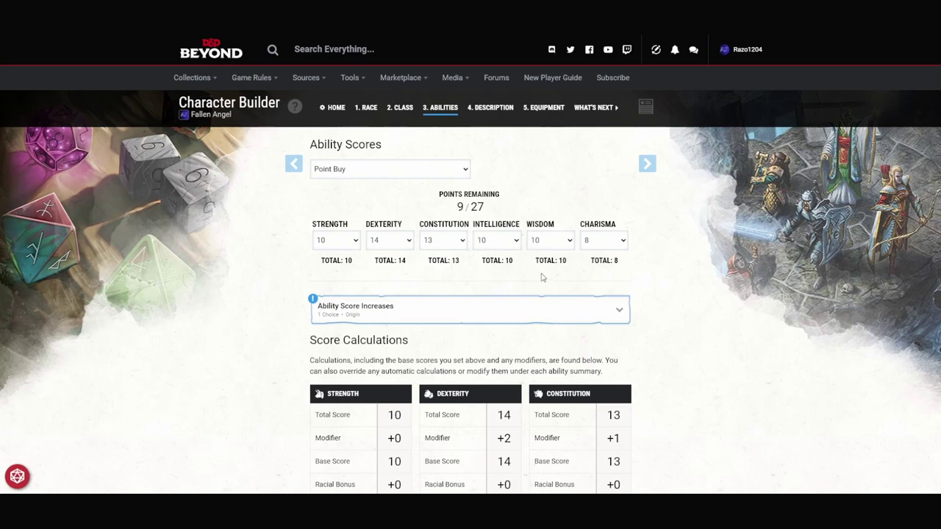
pyautogui.click(609, 242)
pyautogui.click(612, 279)
# - Choose to increase two scores (+2 / +1), raising Constitution by 1 and selecting the ability raised by 2
pyautogui.click(621, 315)
pyautogui.scroll(-2, 621, 313)
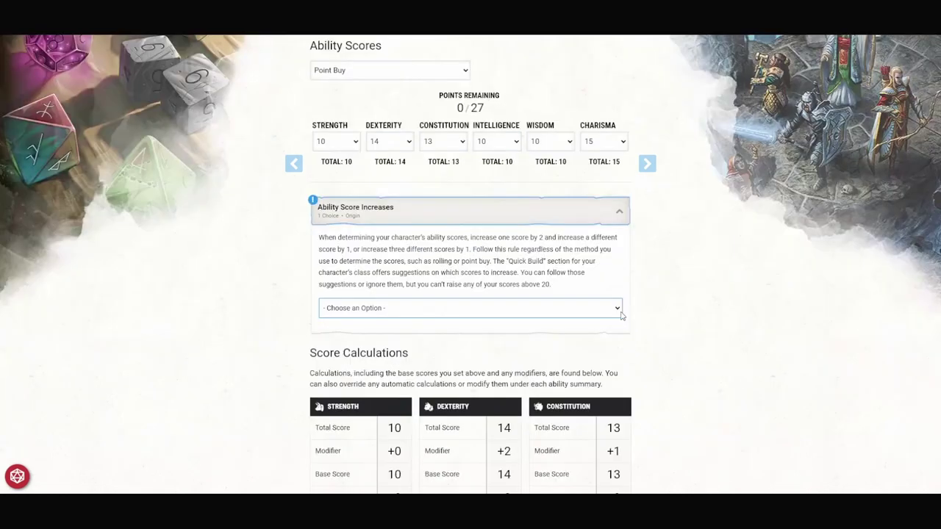
pyautogui.click(467, 343)
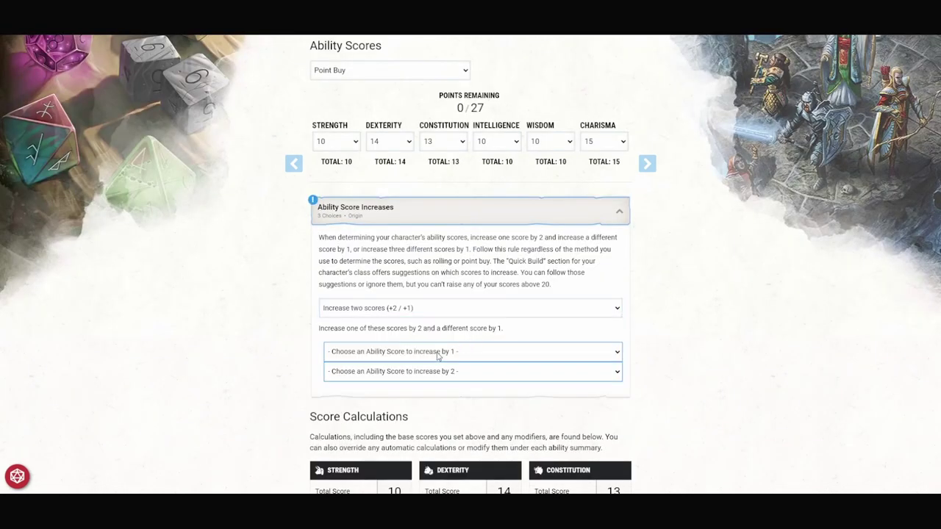
pyautogui.click(439, 355)
pyautogui.click(378, 385)
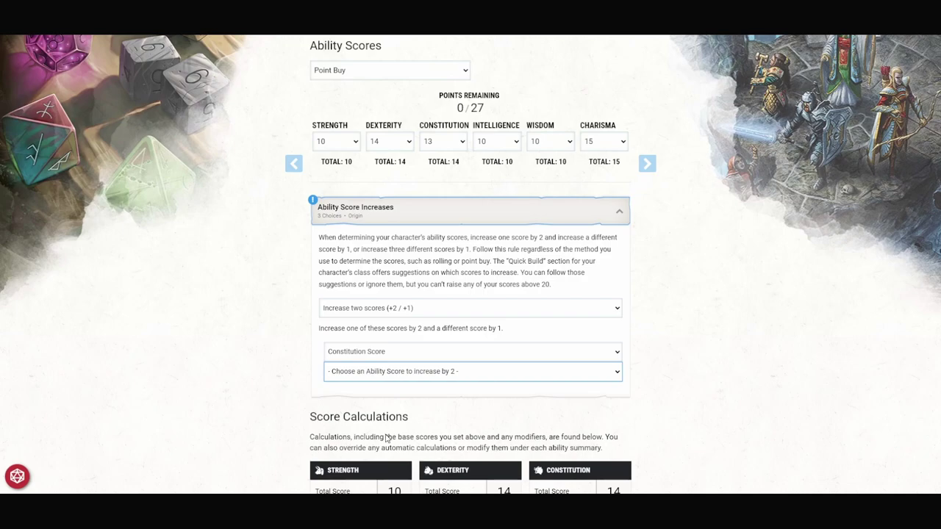
pyautogui.click(377, 371)
pyautogui.click(376, 452)
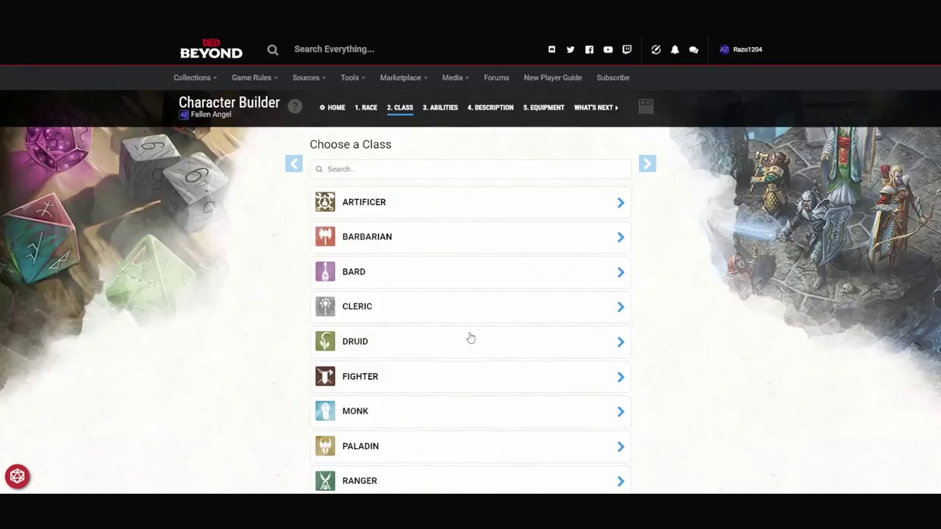
# - Add Sorcerer as the character's class
pyautogui.scroll(-3, 469, 336)
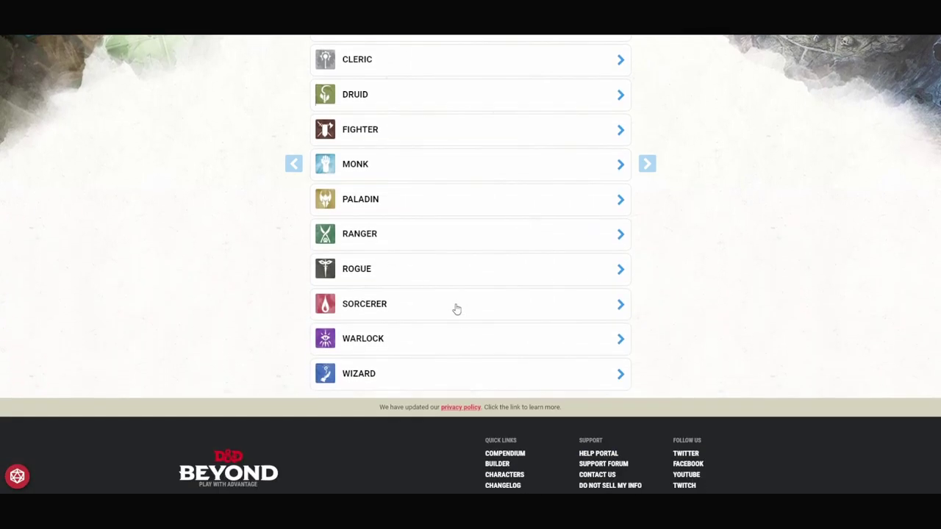
pyautogui.click(457, 309)
pyautogui.click(543, 410)
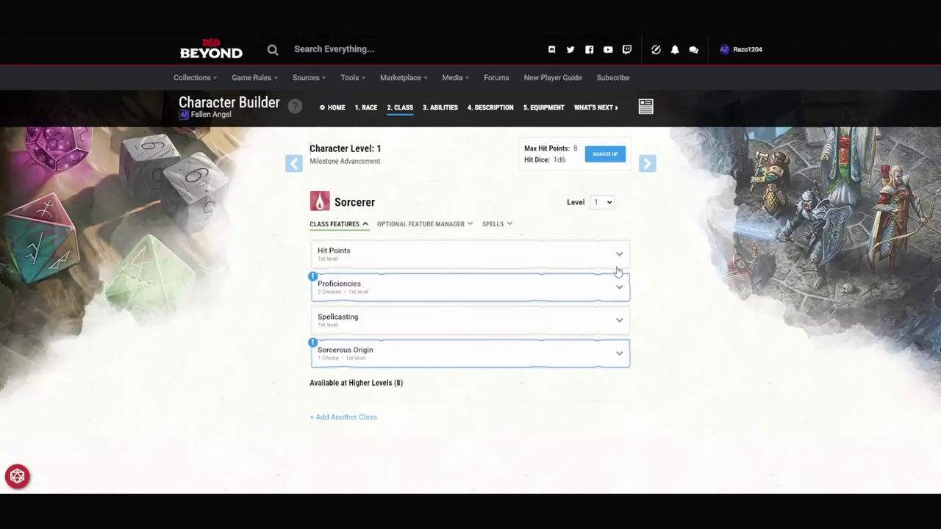
# - Enable the optional sorcerer features Additional Sorcerer Spells, Metamagic Options, Sorcerous Versatility and Magical Guidance
pyautogui.click(456, 224)
pyautogui.scroll(-2, 359, 238)
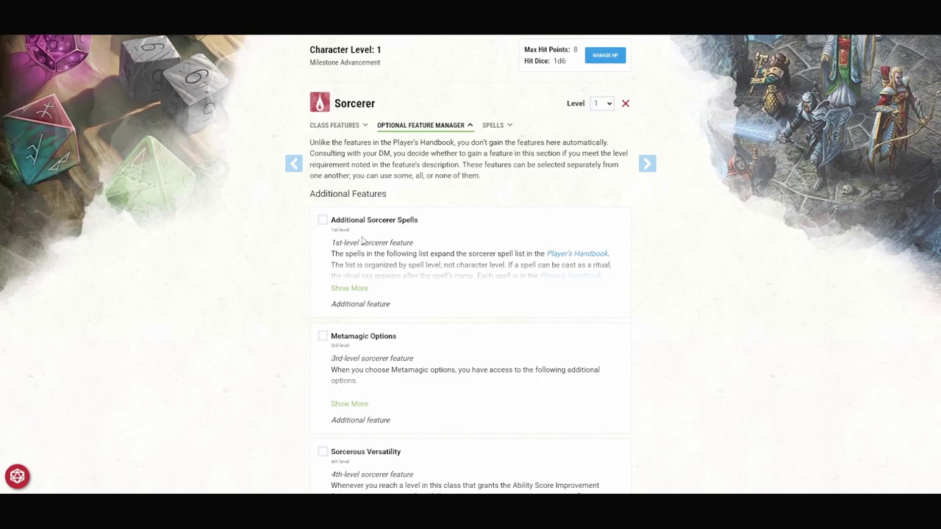
pyautogui.click(323, 220)
pyautogui.scroll(-1, 331, 220)
pyautogui.click(323, 286)
pyautogui.scroll(-2, 413, 268)
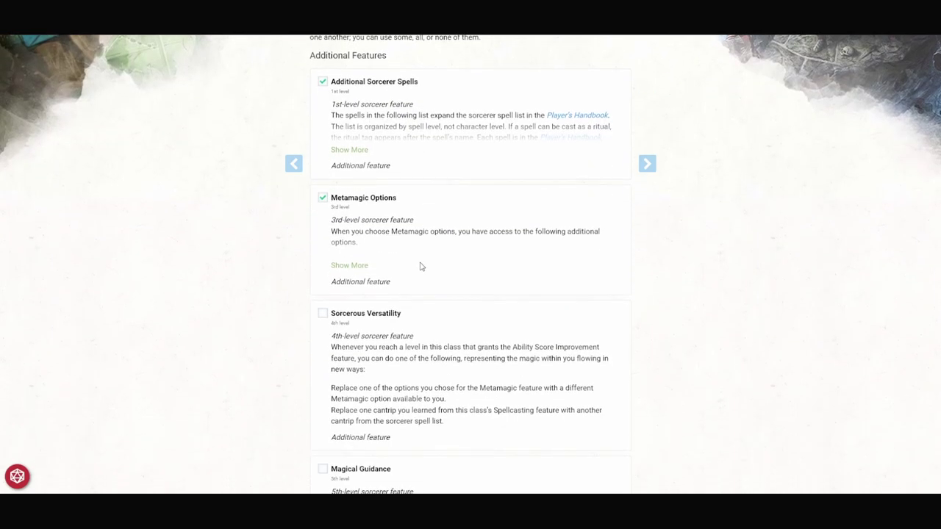
pyautogui.click(323, 306)
pyautogui.scroll(-2, 322, 308)
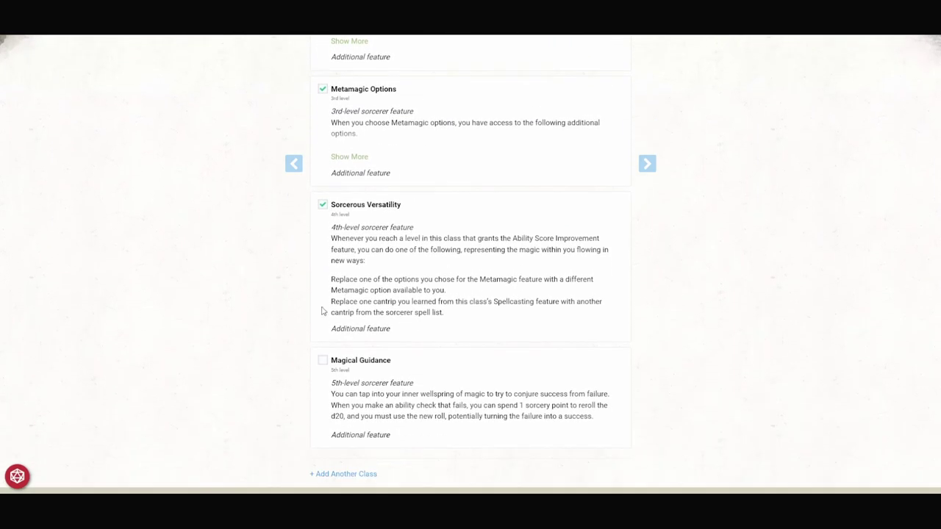
pyautogui.click(323, 360)
pyautogui.scroll(4, 478, 353)
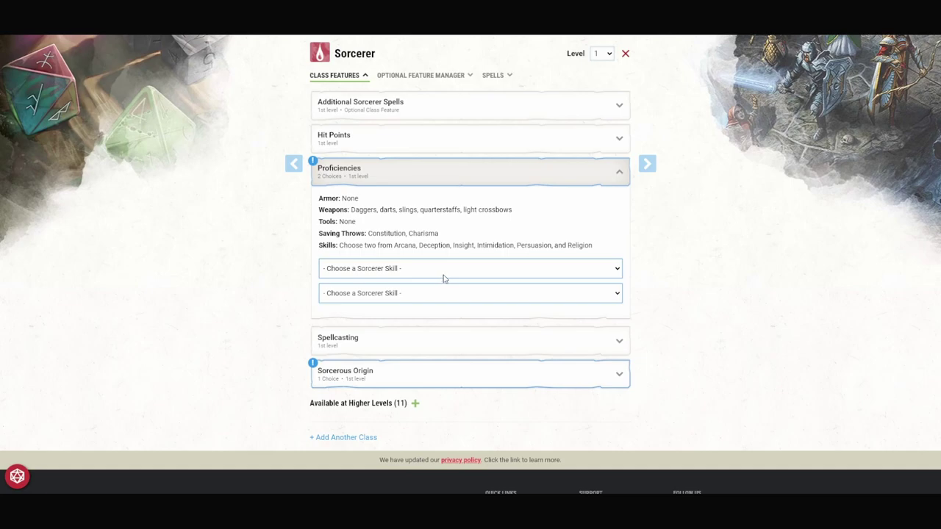
# - Select Arcana and Religion as the sorcerer skills and Divine Soul as the sorcerous origin
pyautogui.click(361, 355)
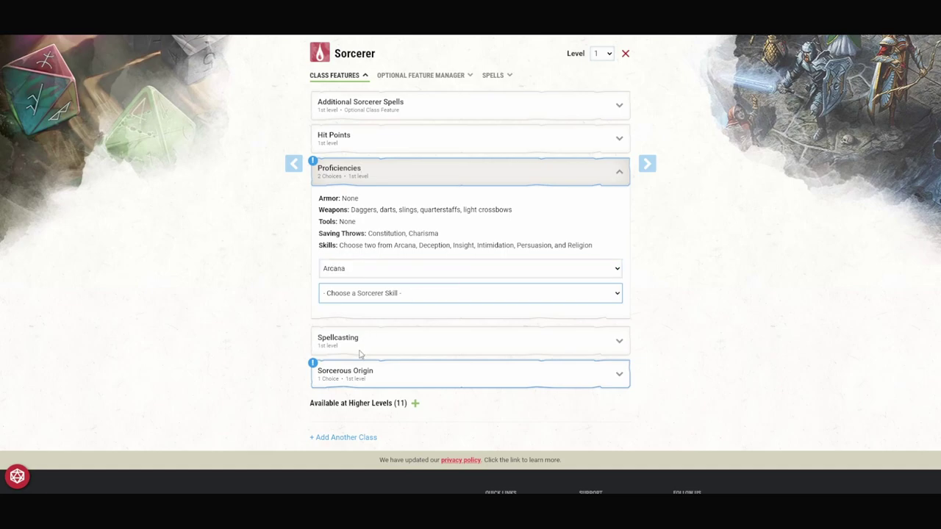
pyautogui.click(360, 355)
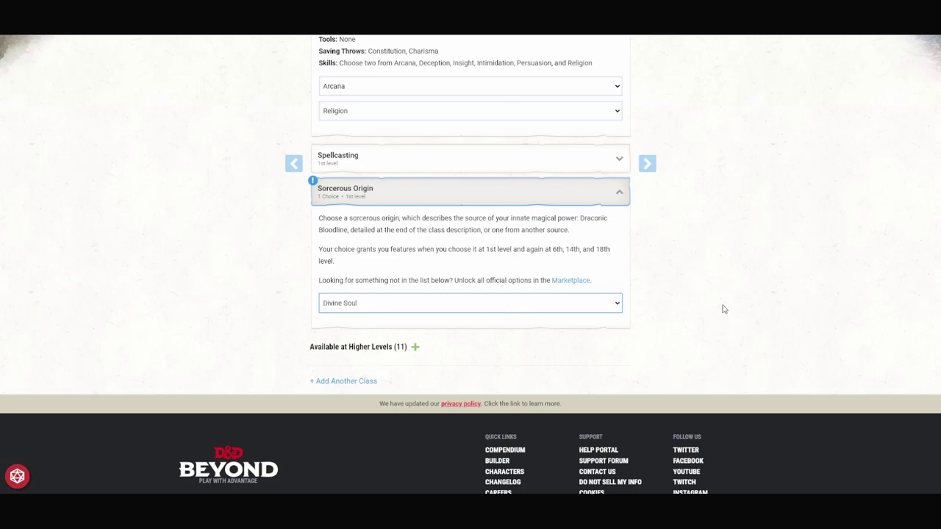
pyautogui.click(371, 347)
pyautogui.click(570, 312)
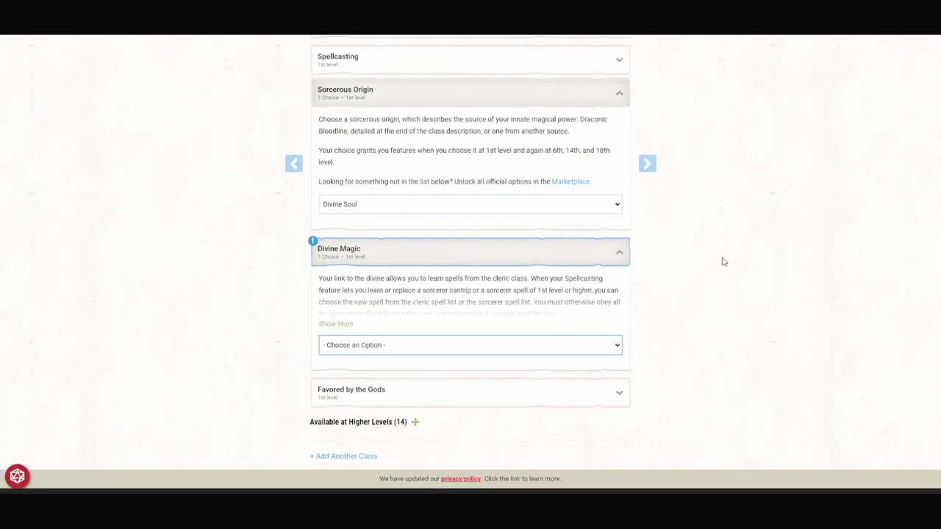
# - Read the full Divine Magic description with its affinity table and set the affinity to Good
pyautogui.click(342, 327)
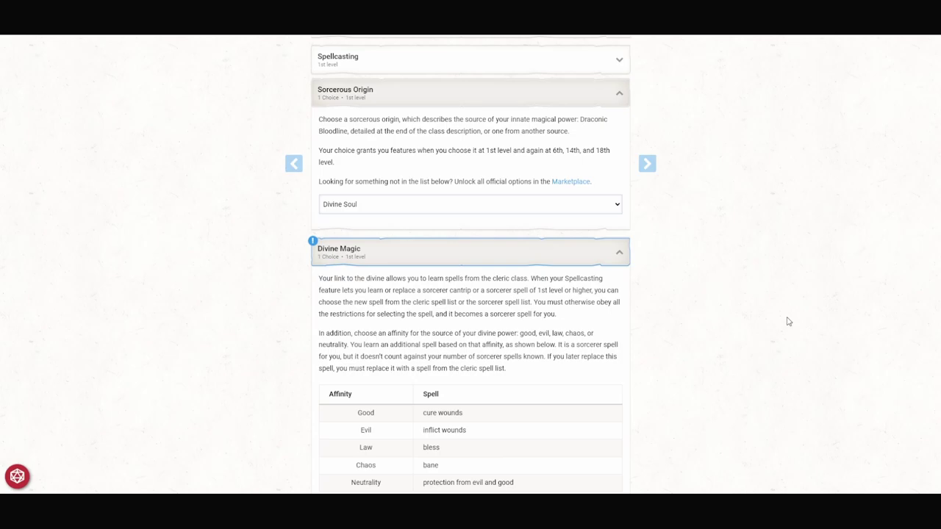
pyautogui.scroll(-1, 768, 368)
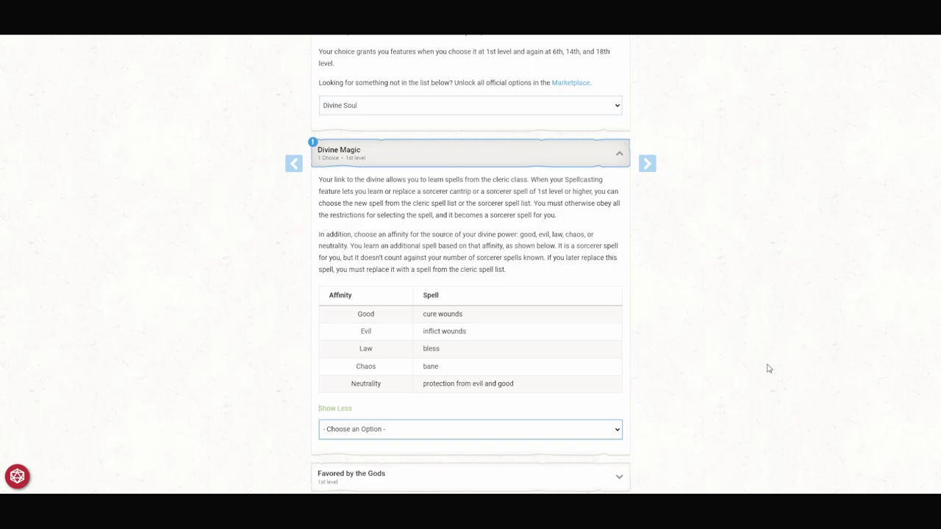
pyautogui.scroll(-1, 769, 369)
pyautogui.moveTo(447, 298); pyautogui.dragTo(340, 304)
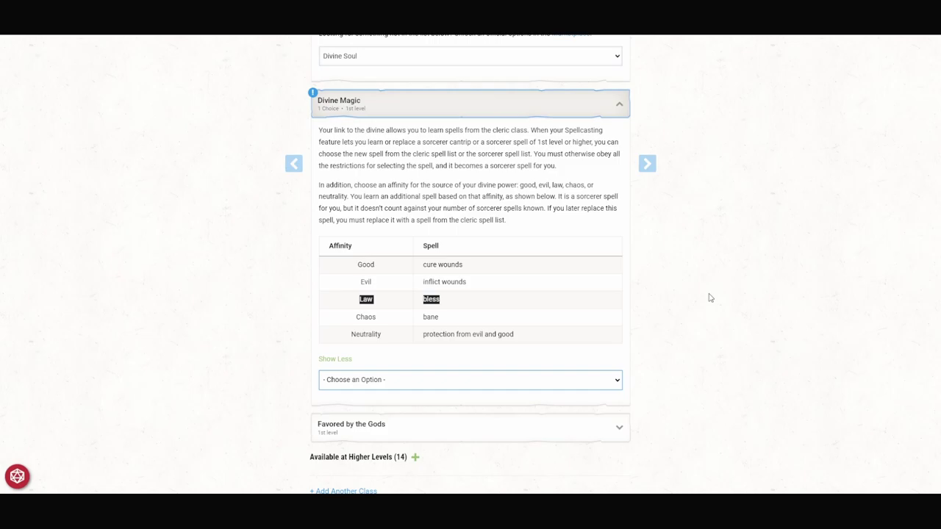
pyautogui.moveTo(483, 271); pyautogui.dragTo(342, 260)
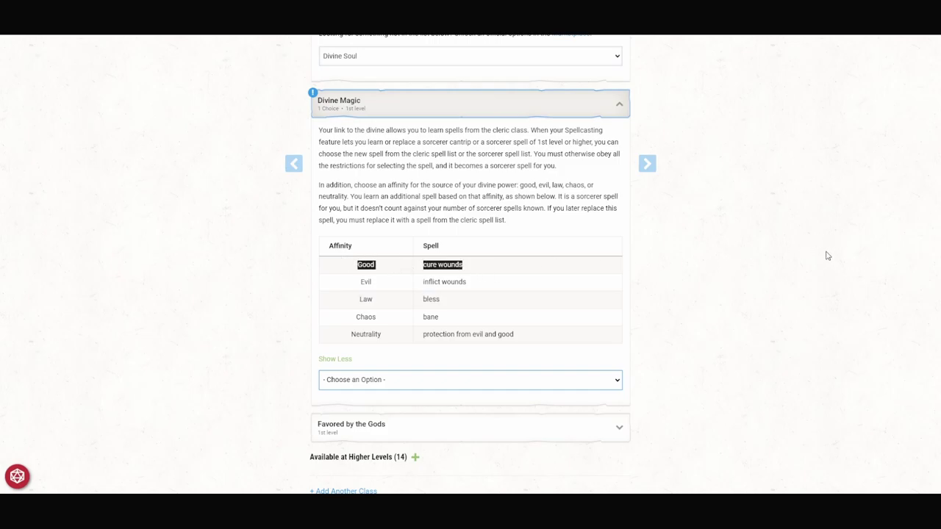
pyautogui.press('g')
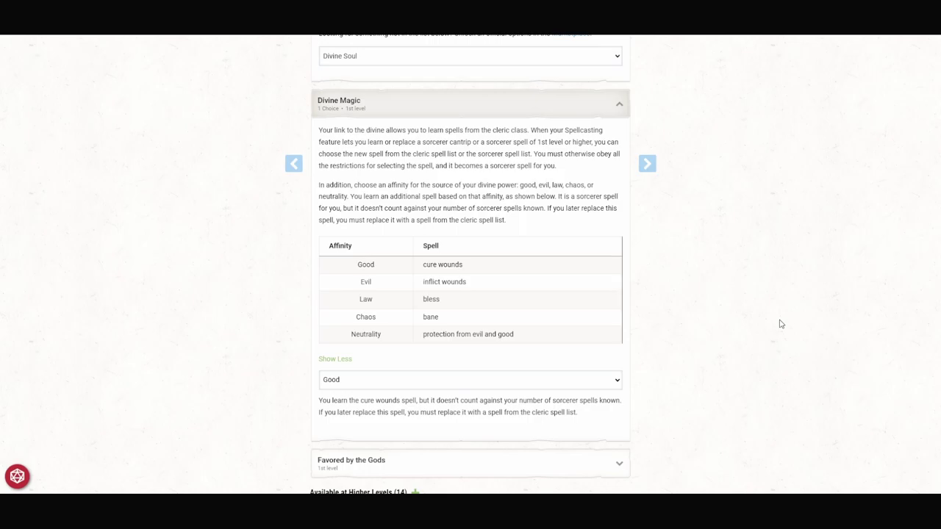
# - Filter the sorcerer spell list to cantrips and learn Guidance and Sacred Flame, reading their descriptions
pyautogui.scroll(-3, 780, 323)
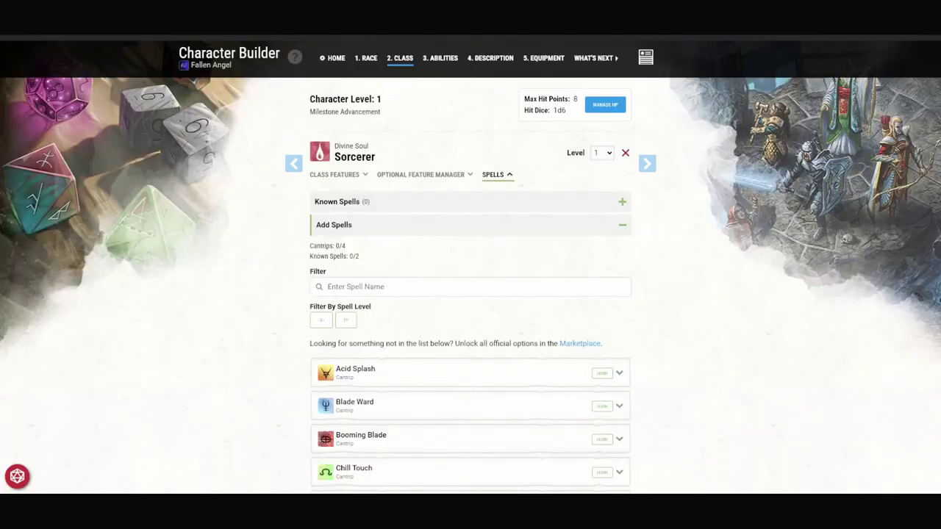
pyautogui.click(470, 287)
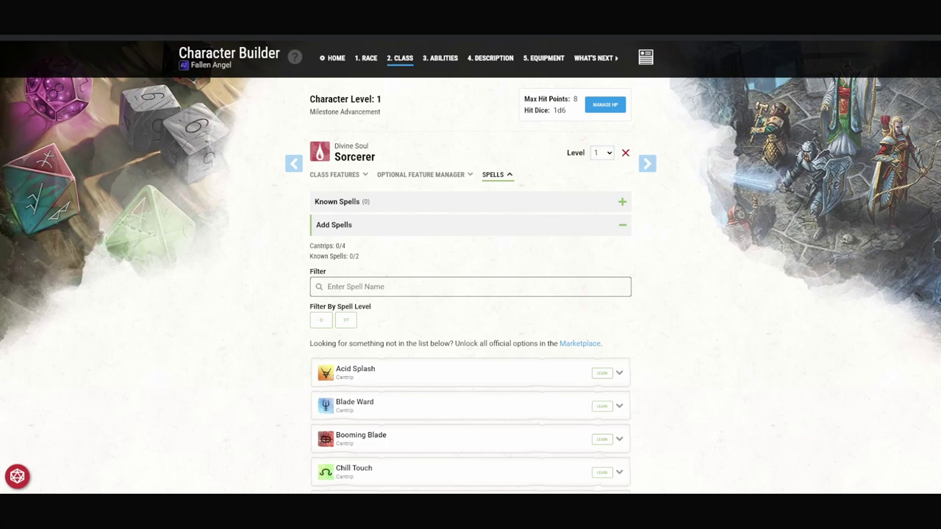
pyautogui.click(321, 320)
pyautogui.scroll(-3, 661, 309)
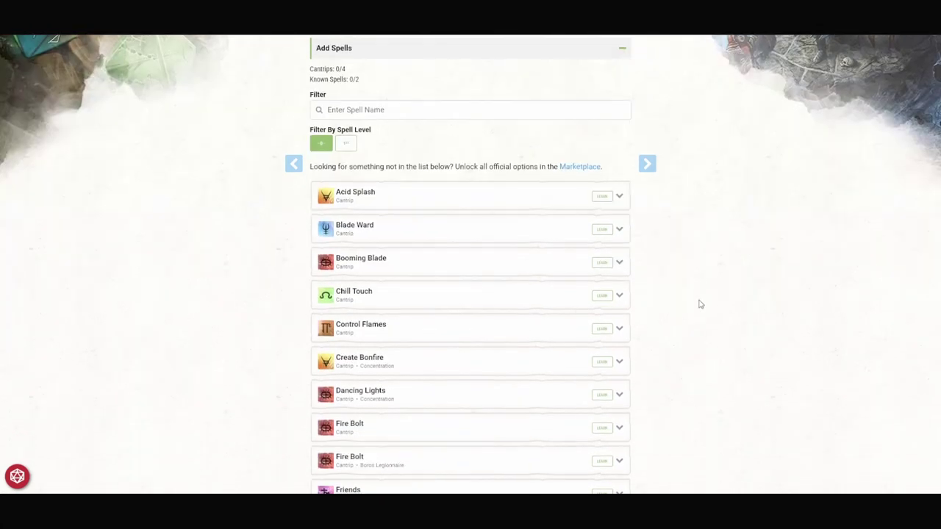
pyautogui.scroll(-2, 700, 304)
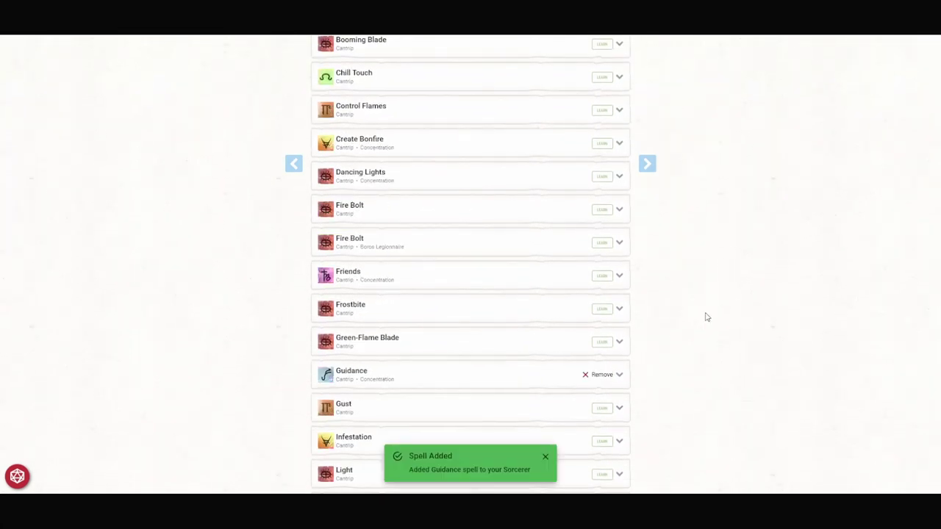
pyautogui.scroll(-1, 705, 317)
pyautogui.click(437, 327)
pyautogui.scroll(-2, 710, 304)
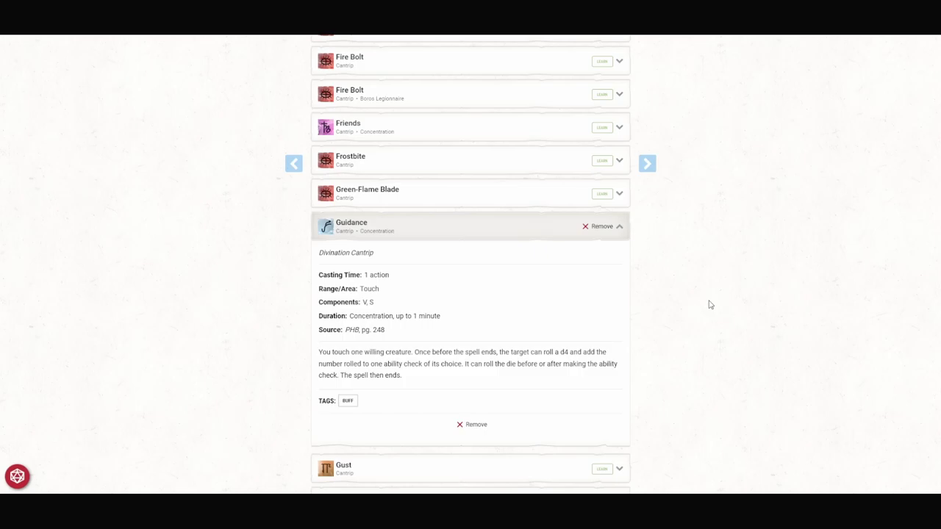
pyautogui.click(479, 231)
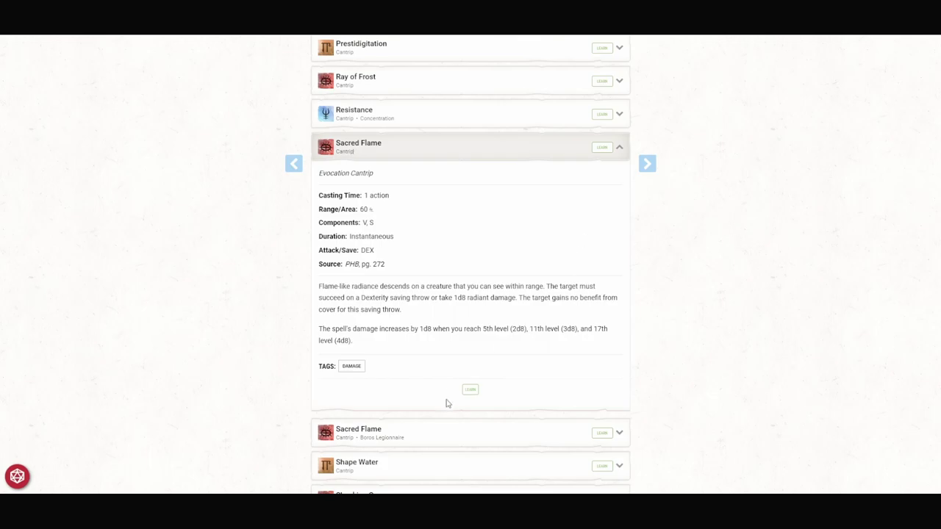
pyautogui.click(470, 390)
# - Filter the sorcerer spell list to 1st level, learn Bless and read its description
pyautogui.scroll(6, 758, 256)
pyautogui.scroll(5, 755, 251)
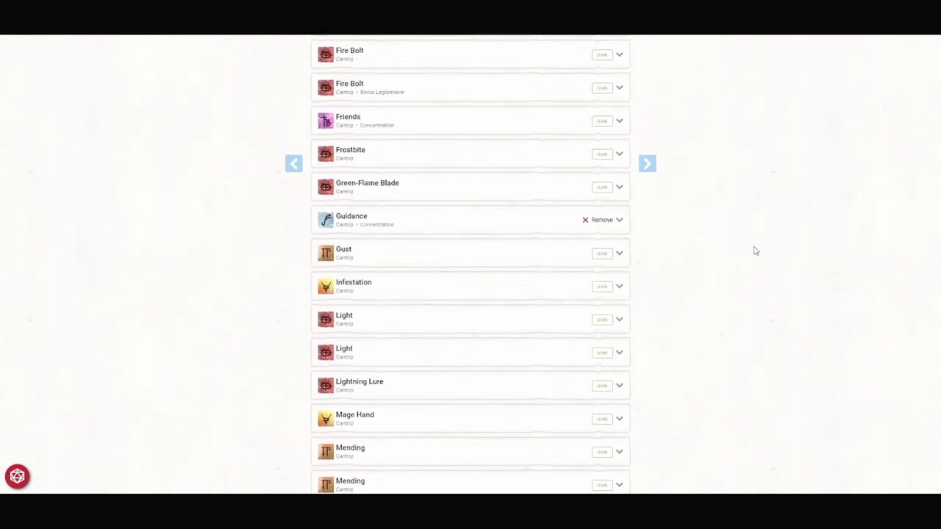
pyautogui.scroll(2, 755, 252)
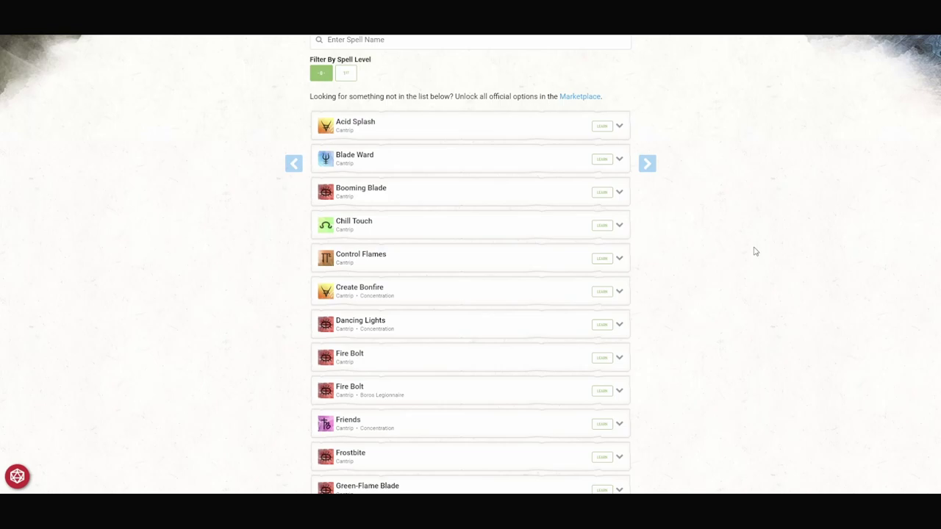
pyautogui.scroll(3, 755, 252)
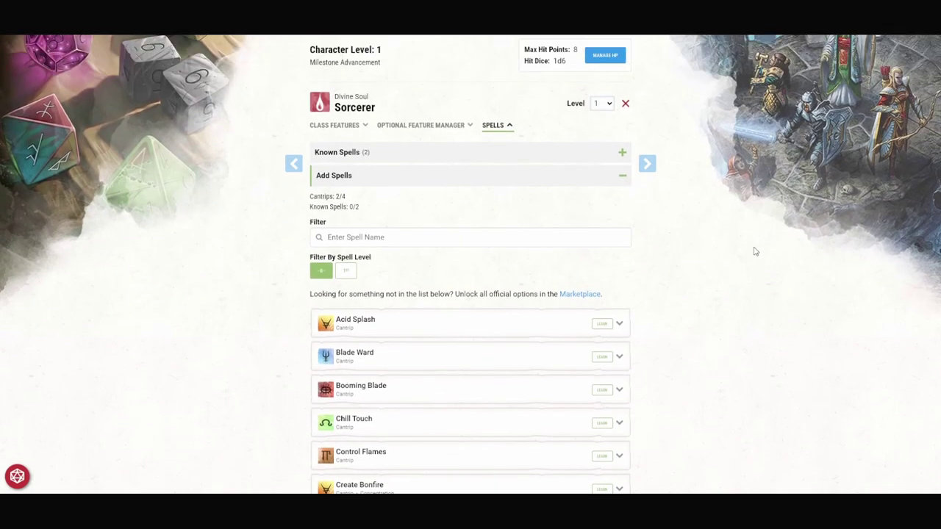
pyautogui.click(346, 271)
pyautogui.scroll(-2, 683, 242)
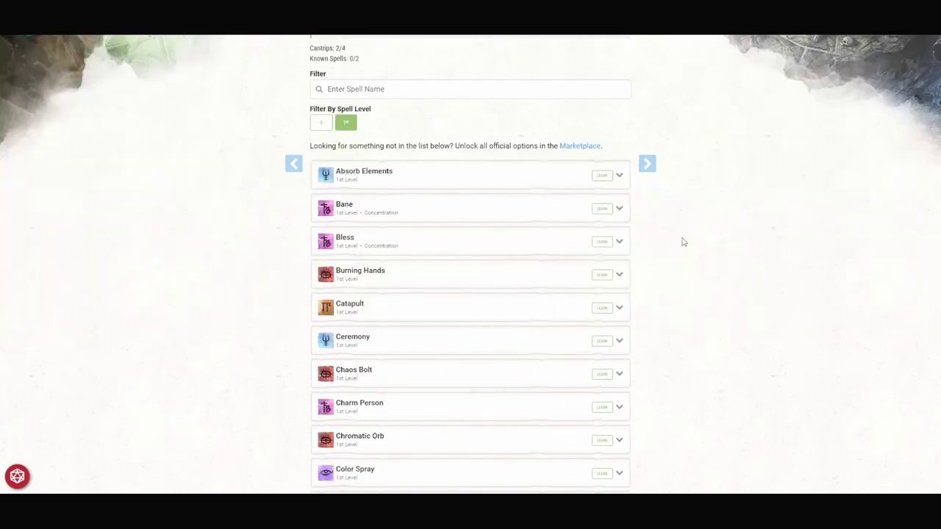
pyautogui.click(602, 243)
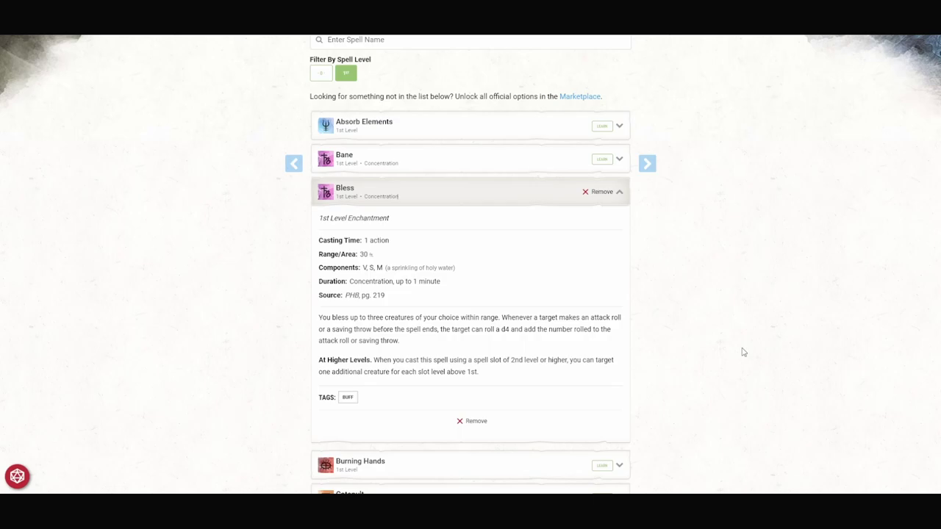
pyautogui.click(620, 192)
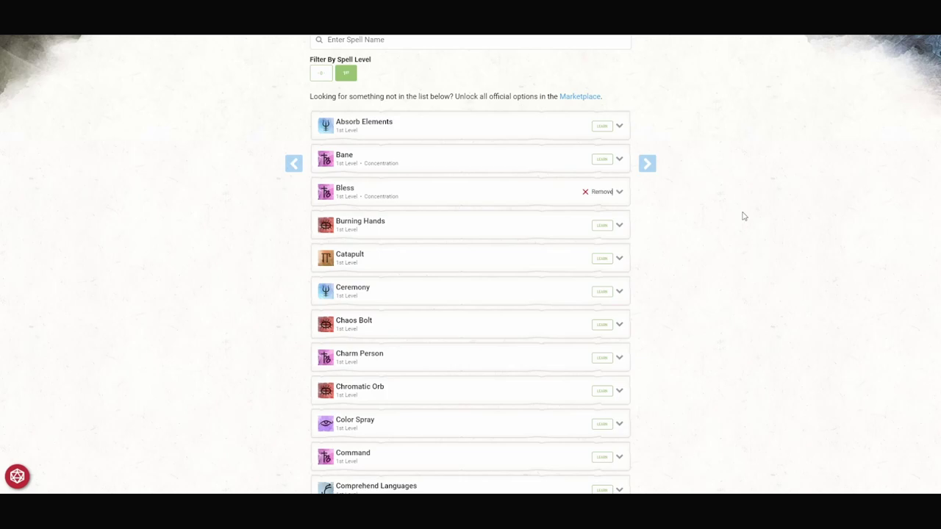
# - Look over the Absorb Elements description and learn the 1st-level spell Healing Word for the sorcerer
pyautogui.scroll(1, 502, 194)
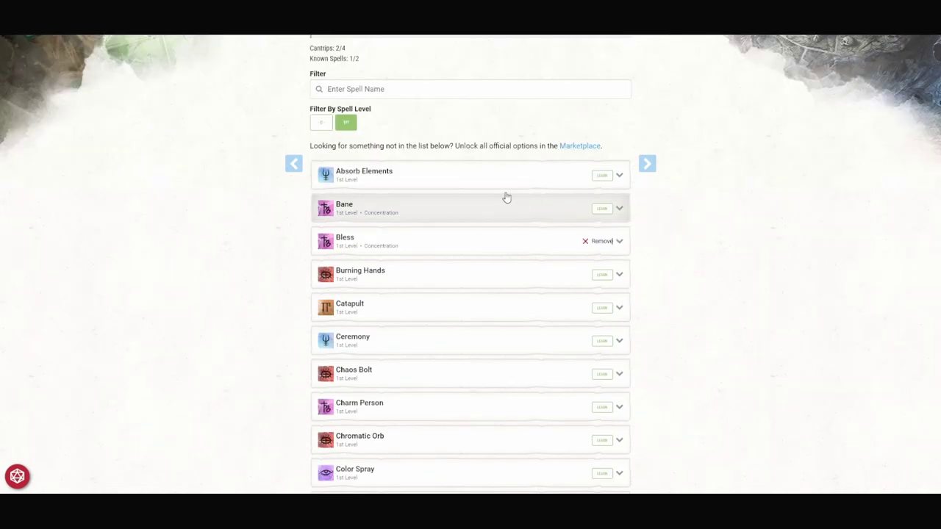
pyautogui.click(490, 189)
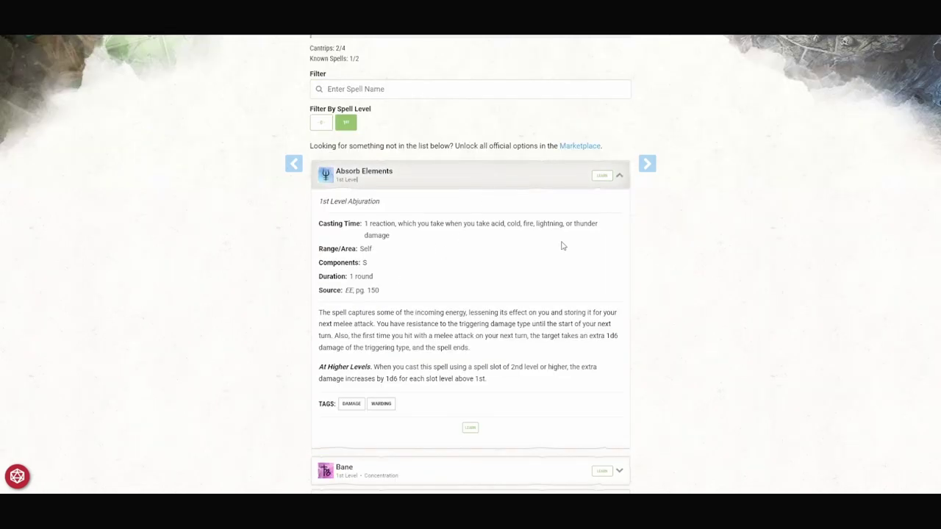
pyautogui.click(533, 287)
pyautogui.scroll(-1, 714, 227)
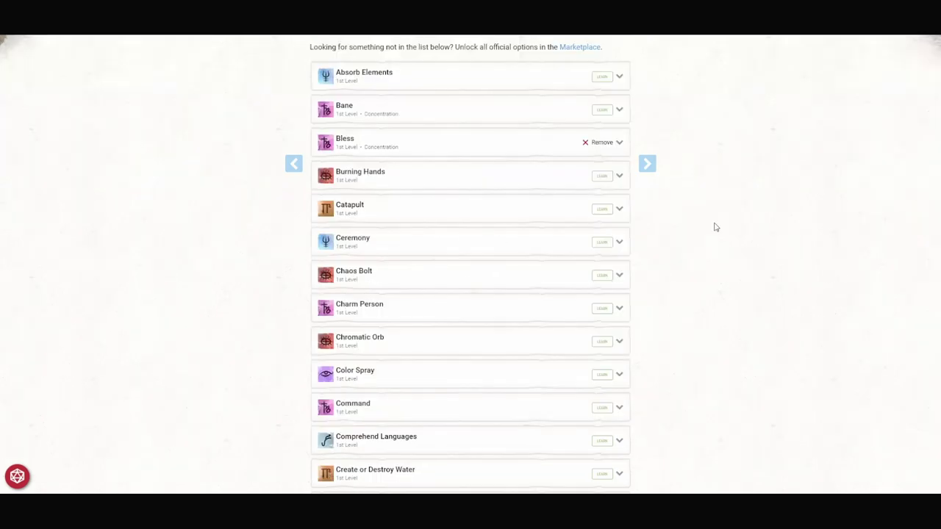
pyautogui.scroll(-3, 719, 234)
pyautogui.scroll(-6, 721, 239)
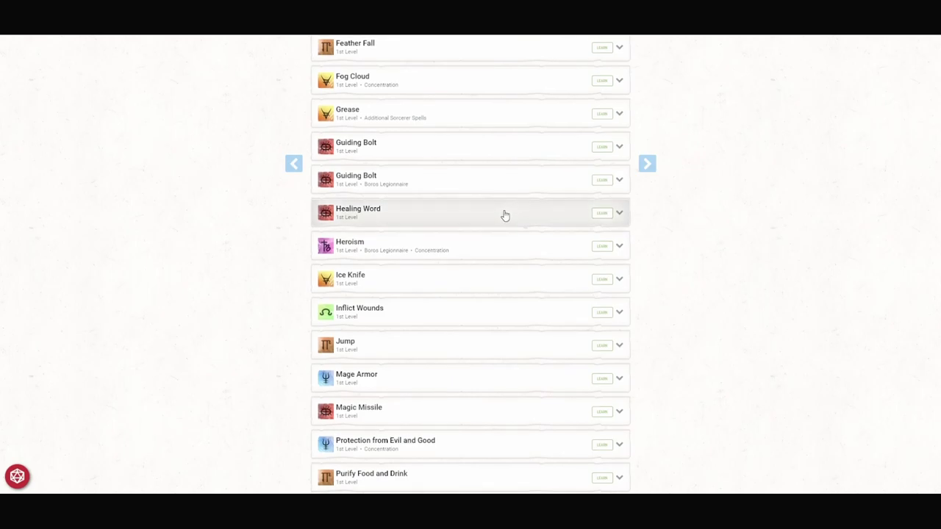
pyautogui.click(504, 214)
pyautogui.click(606, 215)
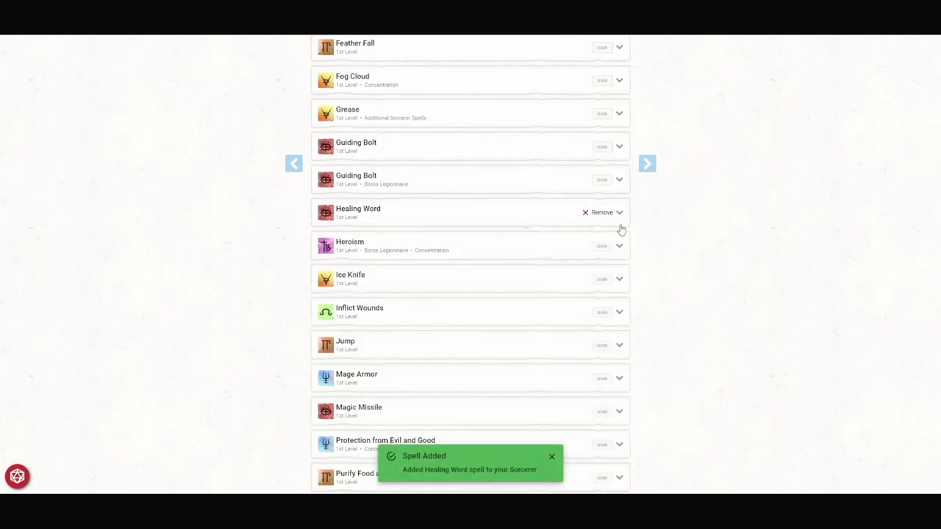
pyautogui.click(513, 221)
pyautogui.scroll(-1, 694, 258)
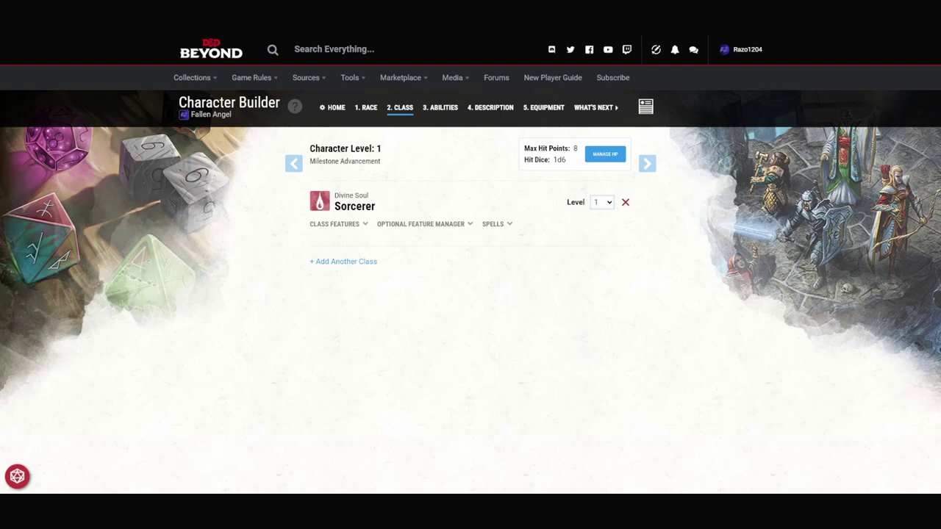
# - Add Warlock as the character's second class
pyautogui.click(360, 263)
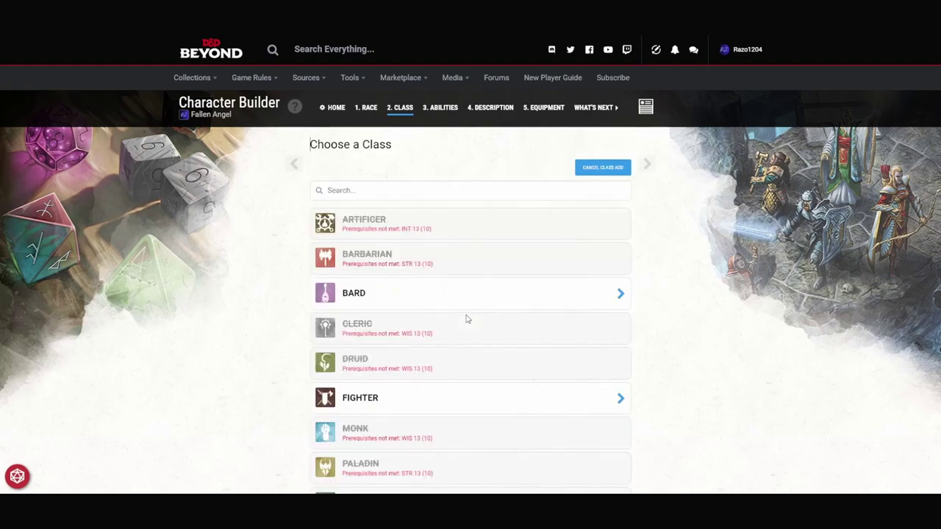
pyautogui.scroll(-3, 463, 323)
pyautogui.click(426, 294)
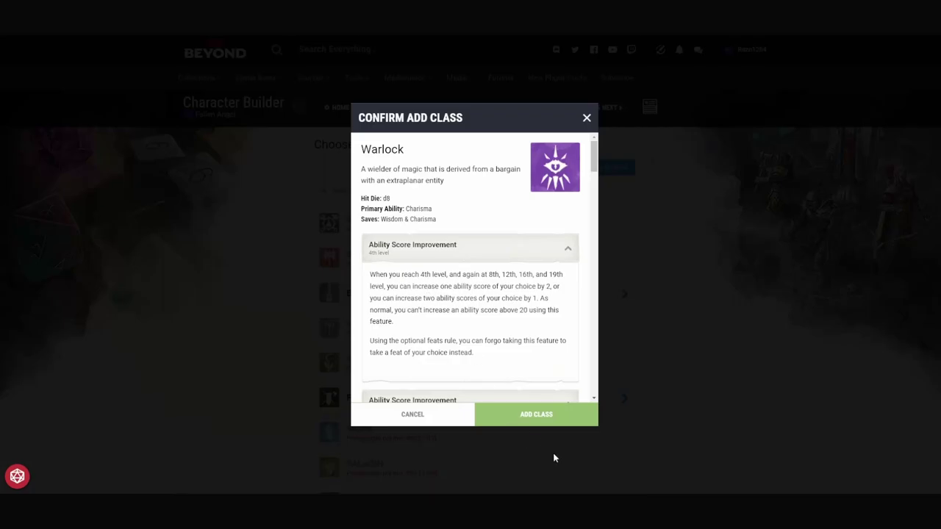
pyautogui.click(548, 414)
# - Enable the optional warlock features Additional Warlock Spells and Eldritch Versatility
pyautogui.scroll(-2, 430, 286)
pyautogui.click(425, 141)
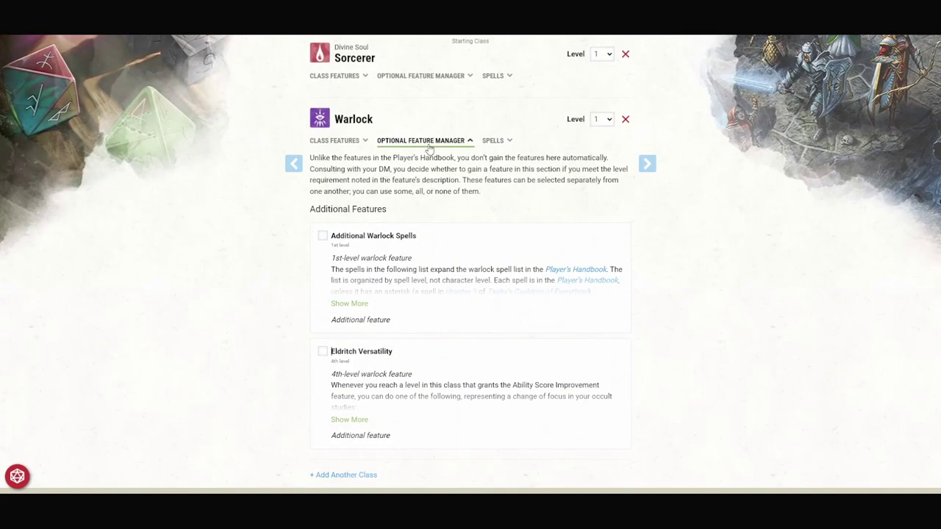
pyautogui.click(323, 235)
pyautogui.click(323, 352)
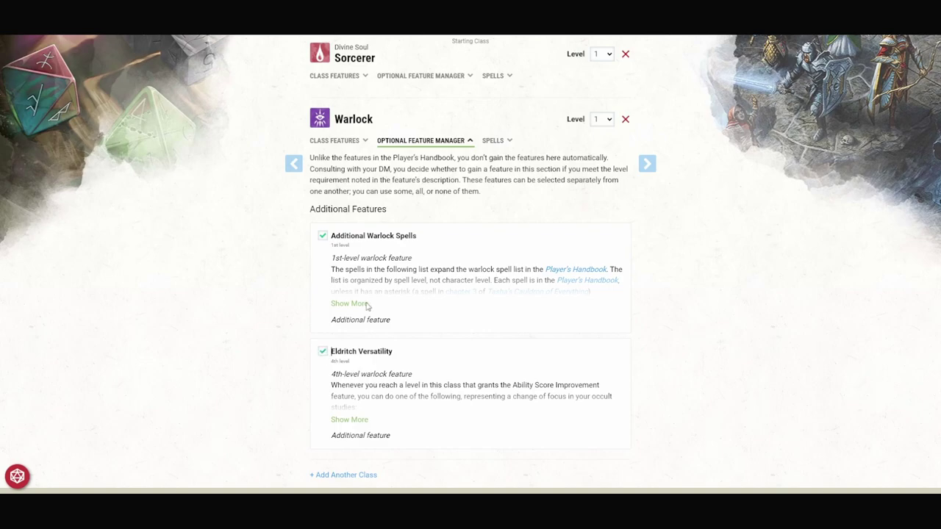
pyautogui.click(470, 141)
# - Choose The Hexblade as the warlock's Otherworldly Patron and read the Hexblade's Curse and Hex Warrior features
pyautogui.click(334, 141)
pyautogui.scroll(-1, 463, 276)
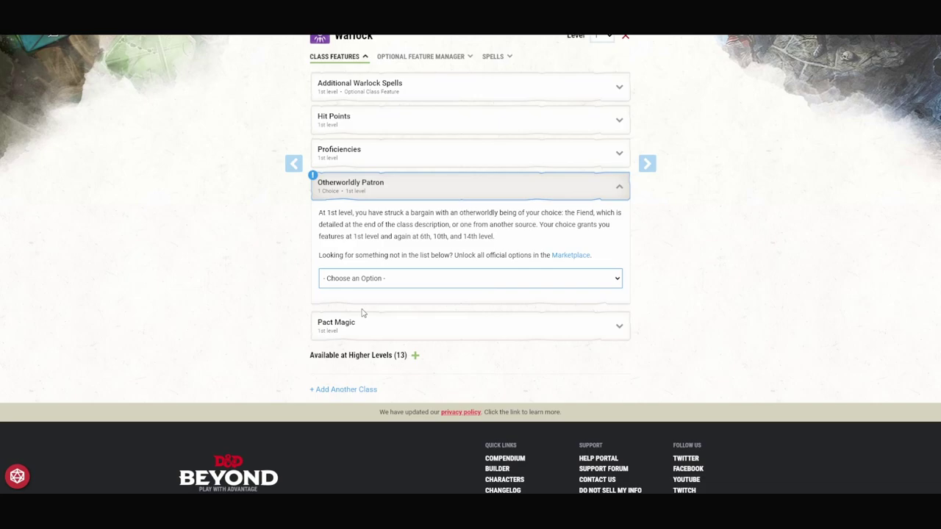
pyautogui.click(363, 357)
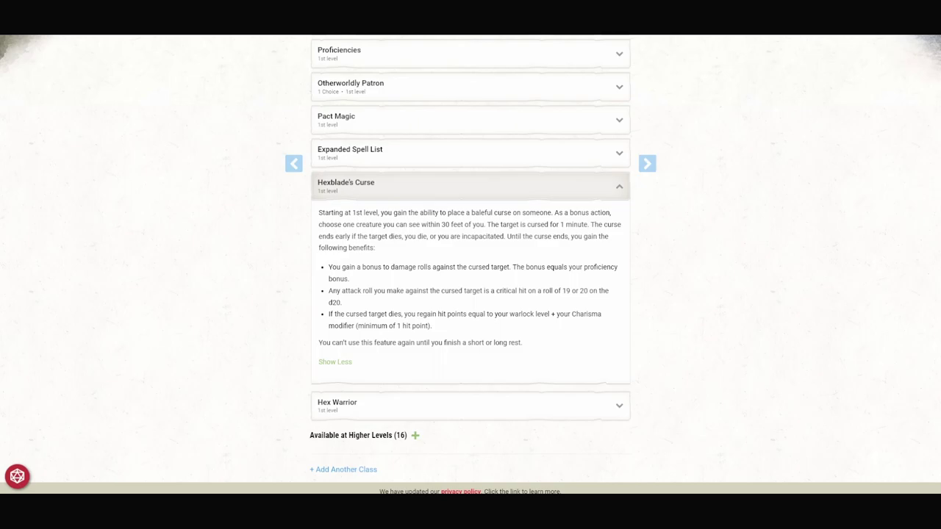
pyautogui.click(470, 406)
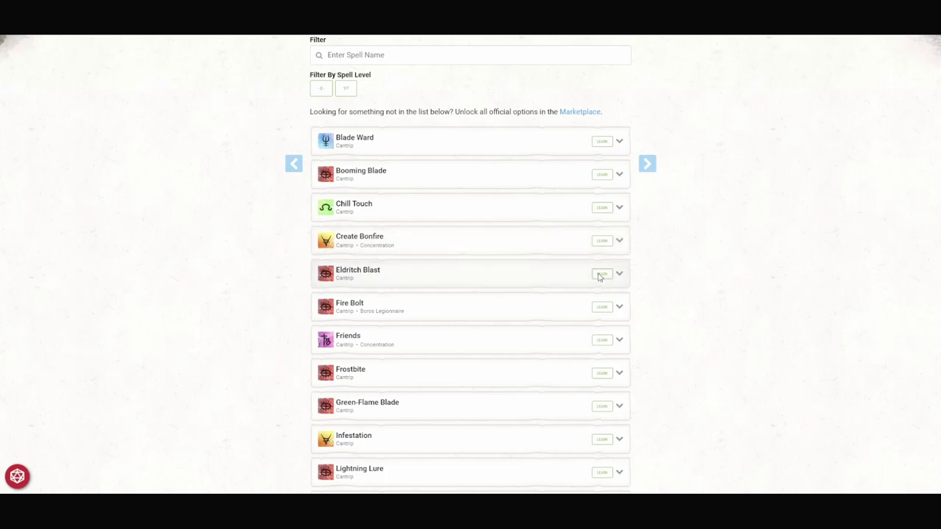
# - Learn the warlock cantrips Eldritch Blast and Booming Blade and read their descriptions
pyautogui.click(601, 273)
pyautogui.click(551, 277)
pyautogui.scroll(-1, 803, 312)
pyautogui.scroll(-1, 803, 311)
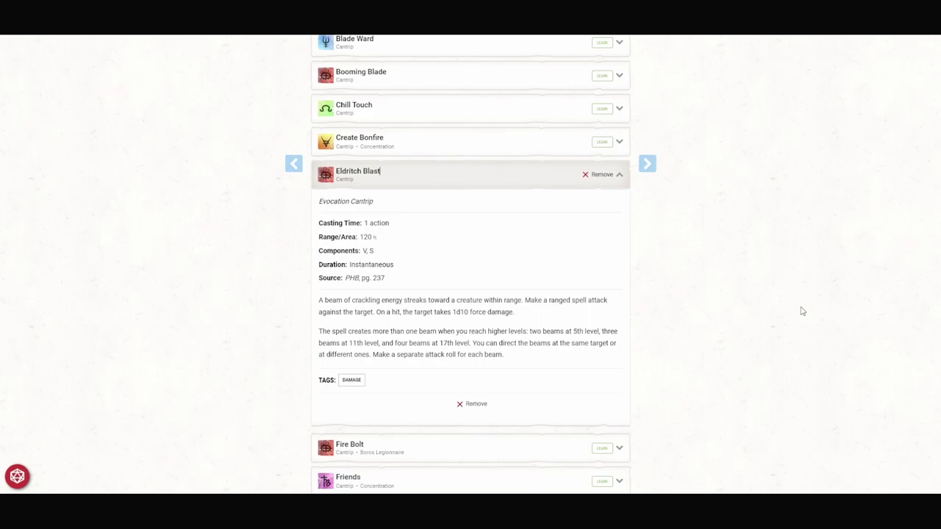
pyautogui.click(496, 180)
pyautogui.scroll(1, 497, 184)
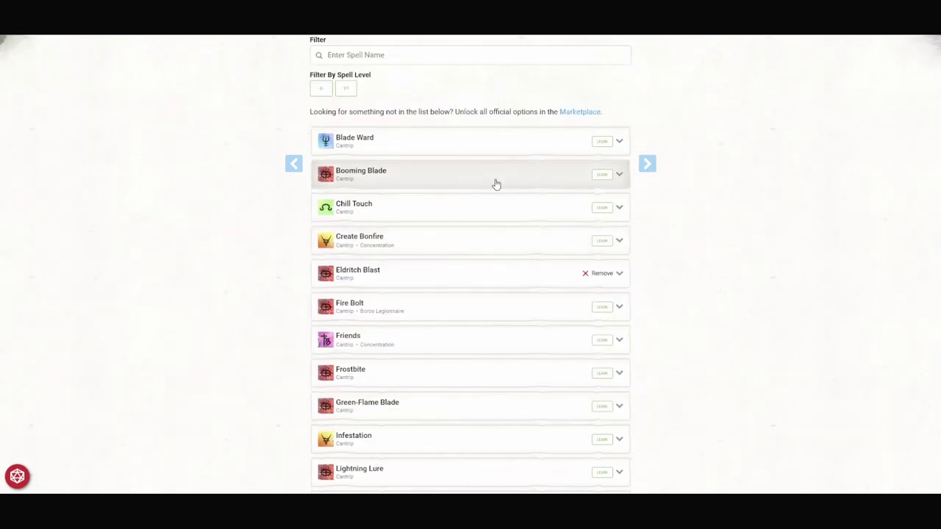
pyautogui.click(602, 175)
pyautogui.click(619, 174)
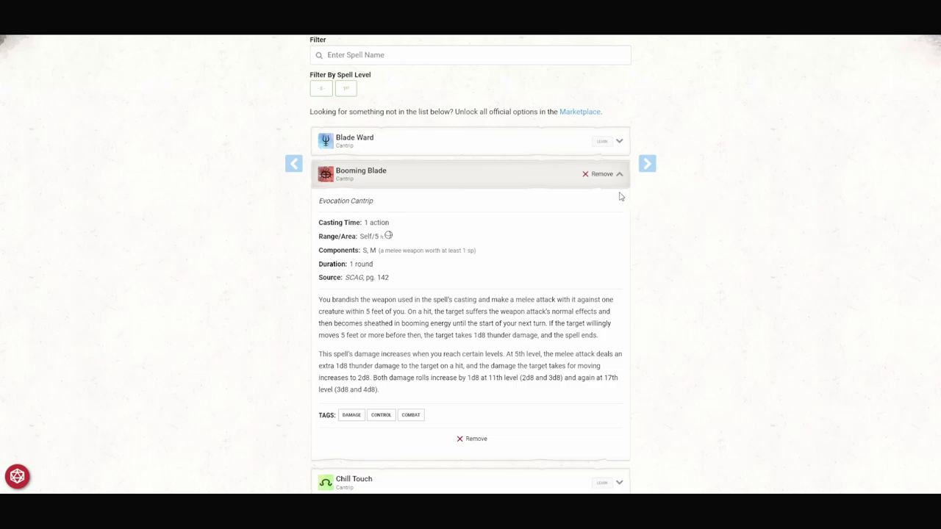
# - Filter the warlock spell list to 1st level and read the Cause Fear description
pyautogui.click(346, 88)
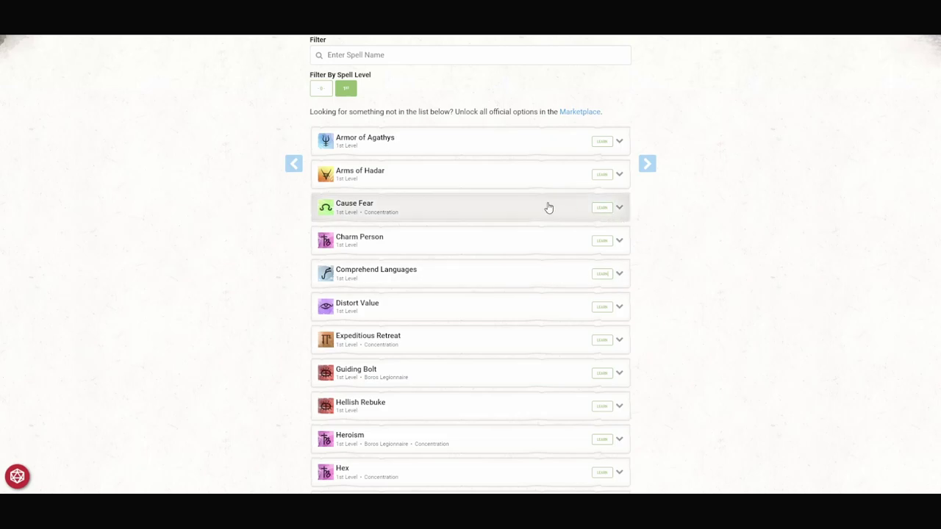
pyautogui.click(498, 210)
pyautogui.scroll(-1, 704, 296)
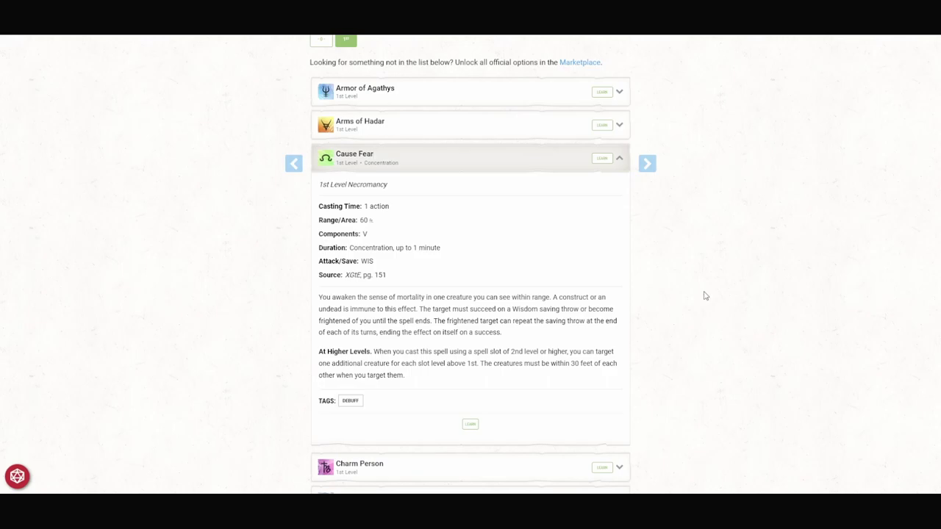
pyautogui.click(514, 161)
# - Open the Shield description and learn the spell for the warlock
pyautogui.scroll(-4, 504, 163)
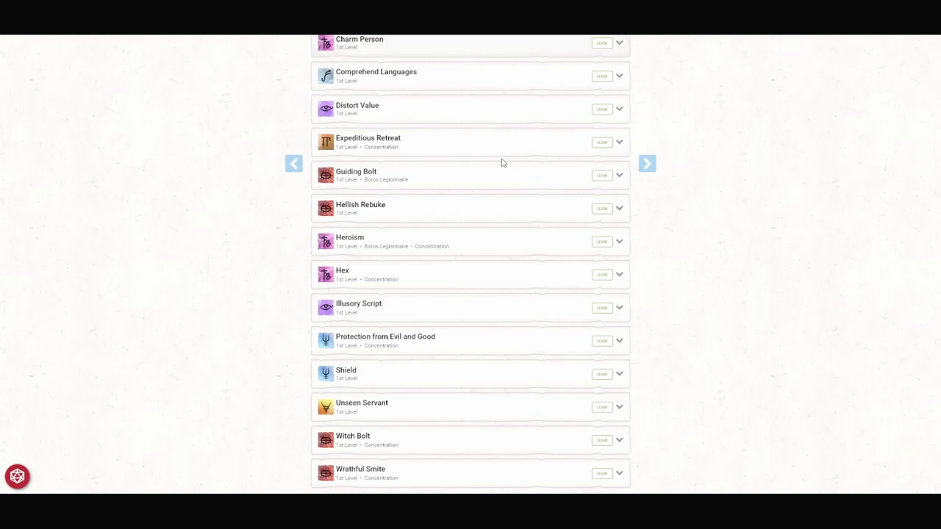
pyautogui.click(527, 231)
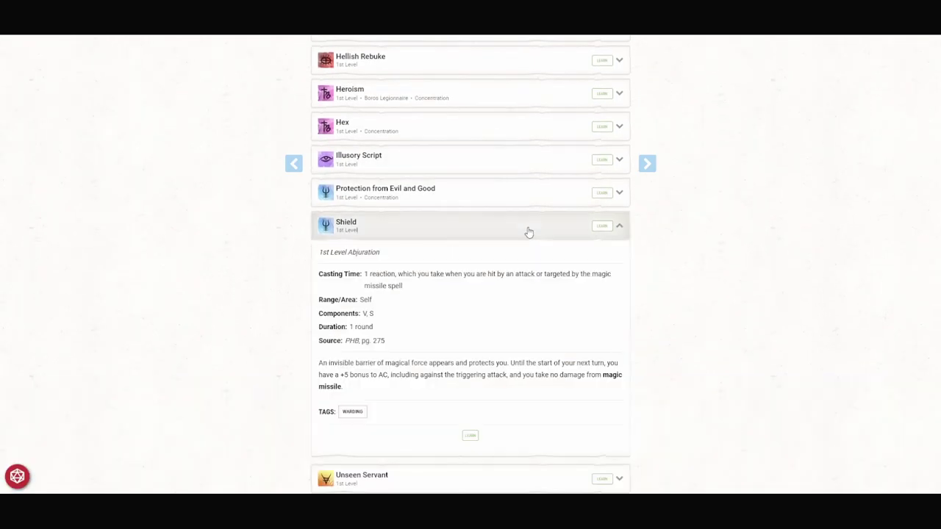
pyautogui.click(597, 232)
pyautogui.scroll(-2, 694, 277)
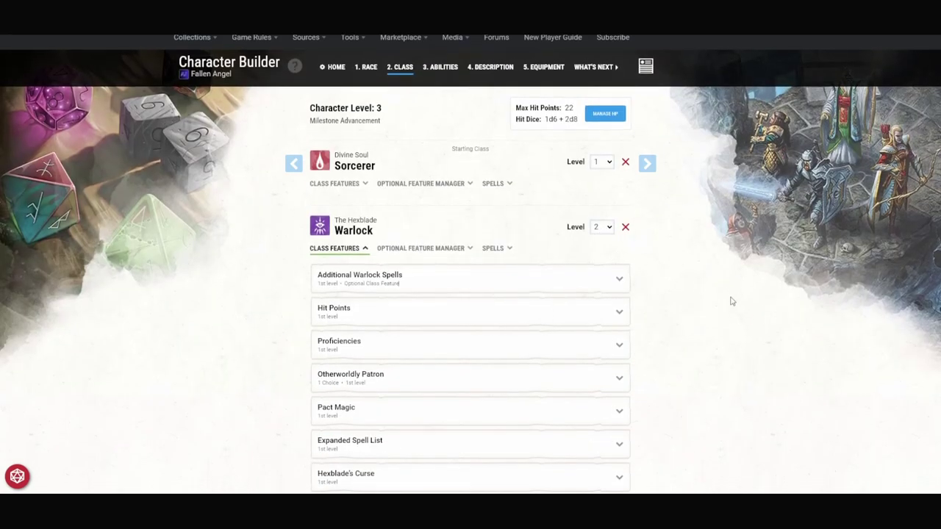
# - Choose Agonizing Blast and Eldritch Mind as the warlock's two Eldritch Invocations
pyautogui.scroll(-2, 732, 302)
pyautogui.scroll(-2, 713, 300)
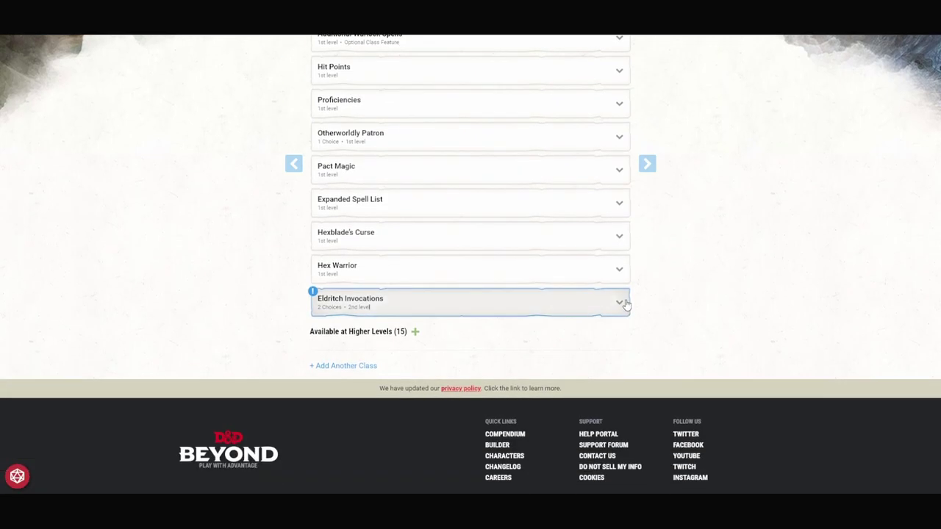
pyautogui.click(622, 304)
pyautogui.scroll(-2, 717, 293)
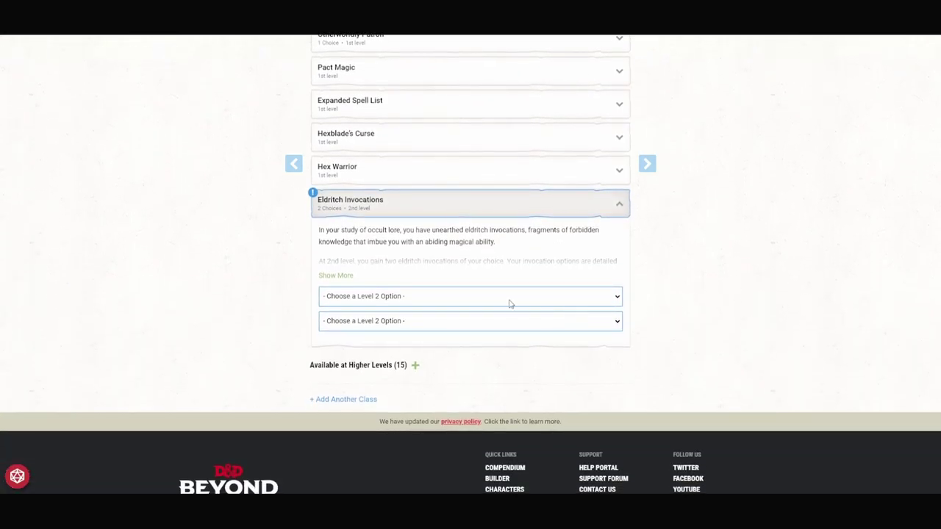
pyautogui.click(412, 324)
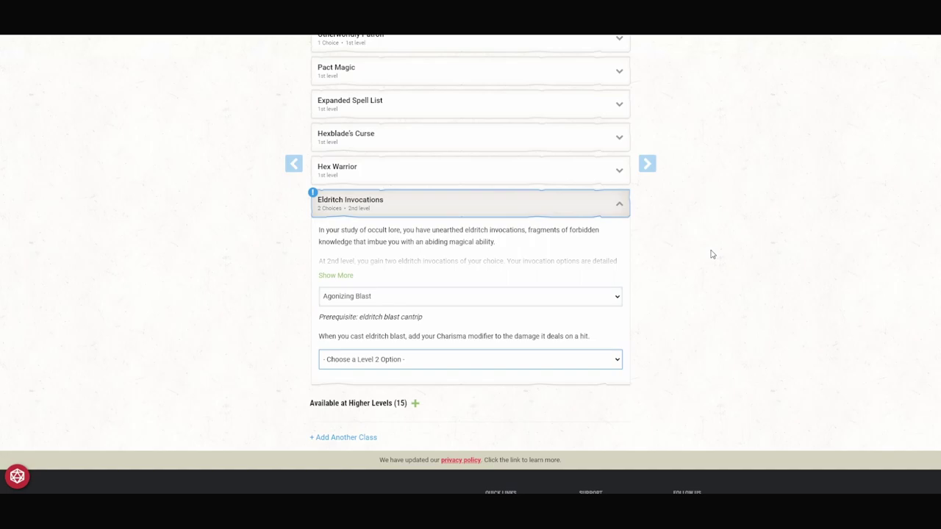
pyautogui.scroll(-1, 711, 254)
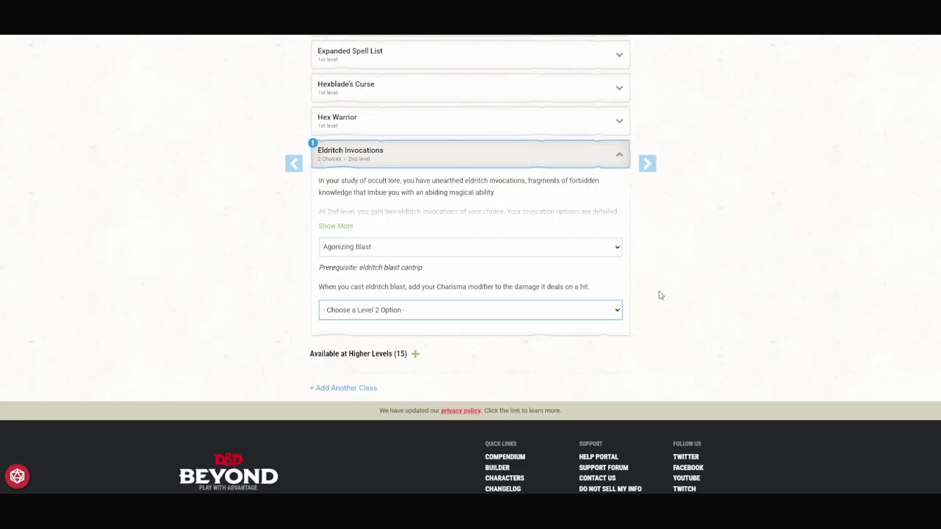
pyautogui.click(618, 309)
pyautogui.click(701, 310)
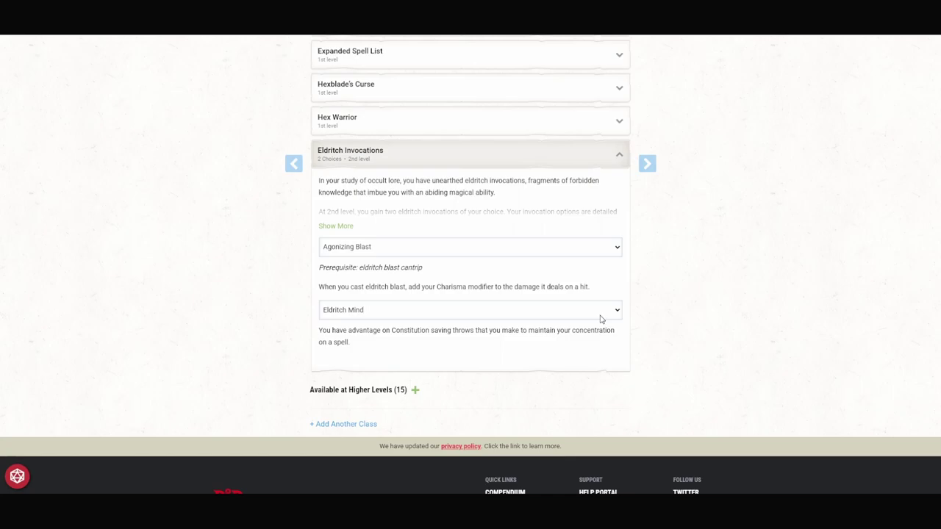
# - Try Beguiling Influence, Devil's Sight and Eldritch Sight as the second Eldritch Invocation, then go back one option from Eldritch Sight
pyautogui.press('b')
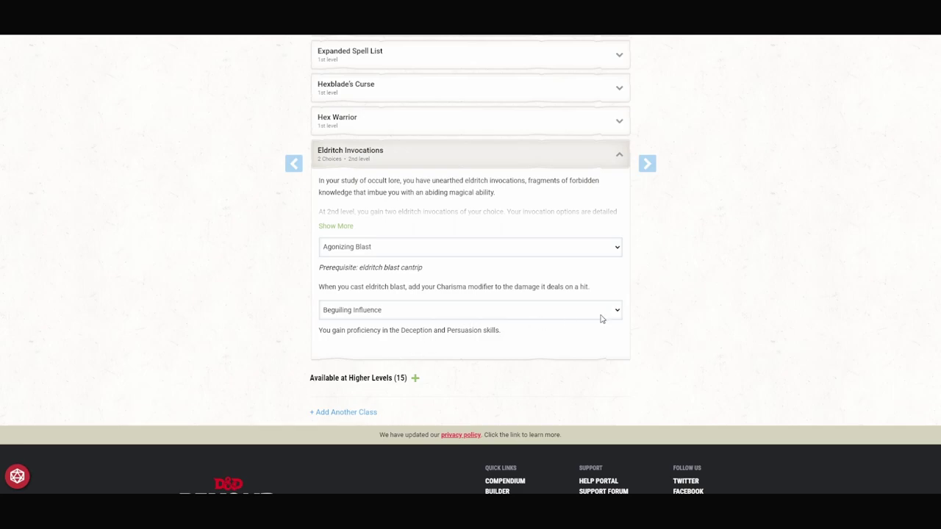
pyautogui.press('d')
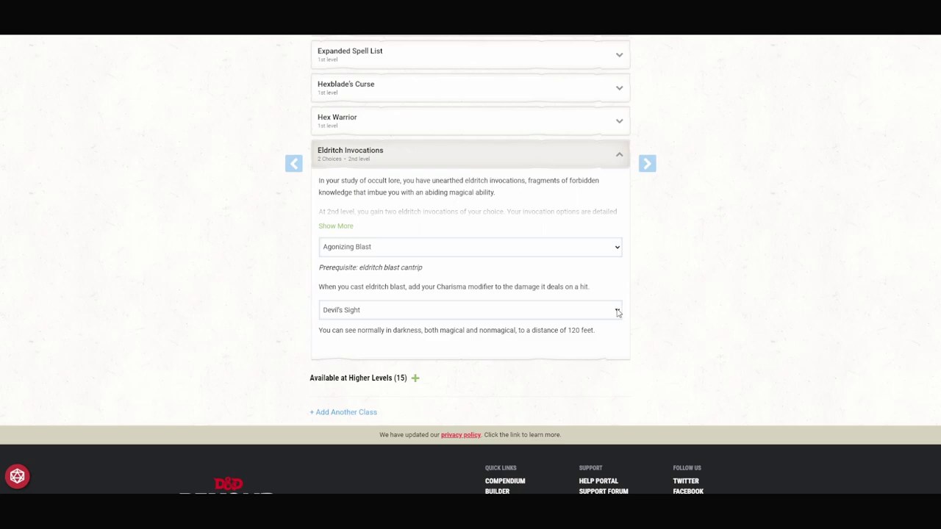
pyautogui.press('e')
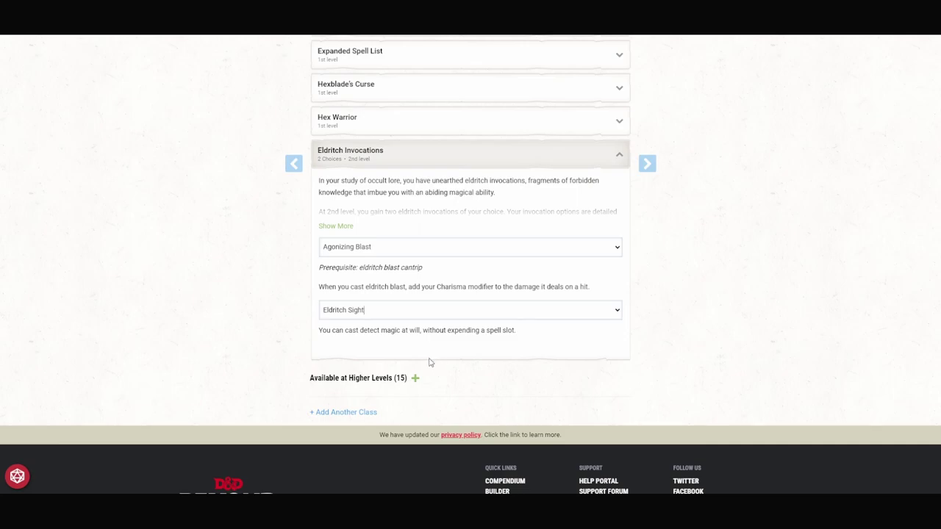
pyautogui.press('Up')
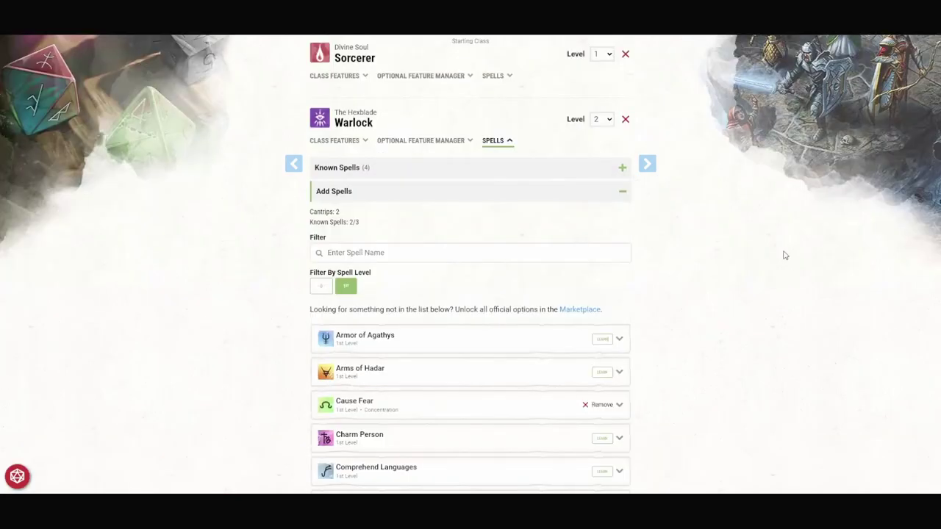
# - Open and read the Protection from Evil and Good description in the warlock's 1st-level spell list
pyautogui.scroll(-3, 783, 257)
pyautogui.scroll(-3, 783, 259)
pyautogui.scroll(-1, 786, 265)
pyautogui.scroll(-5, 787, 266)
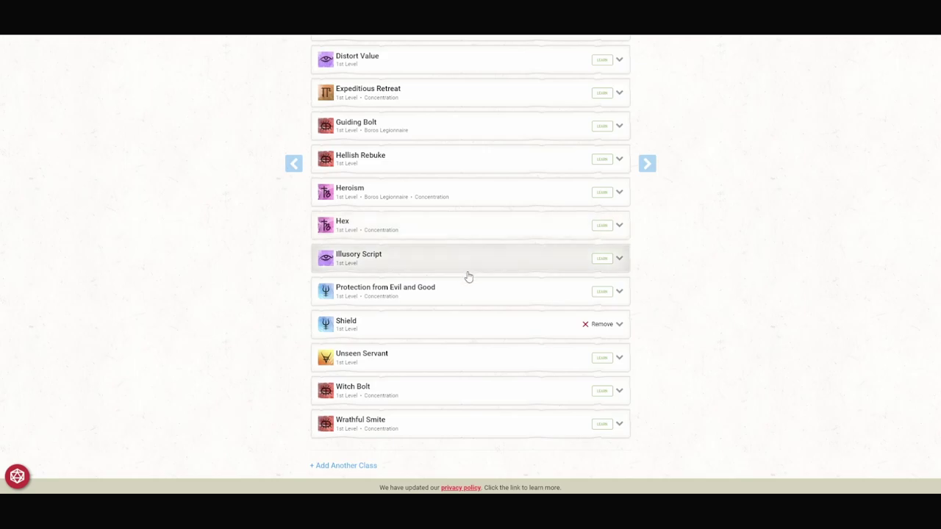
pyautogui.click(477, 294)
pyautogui.scroll(-2, 735, 296)
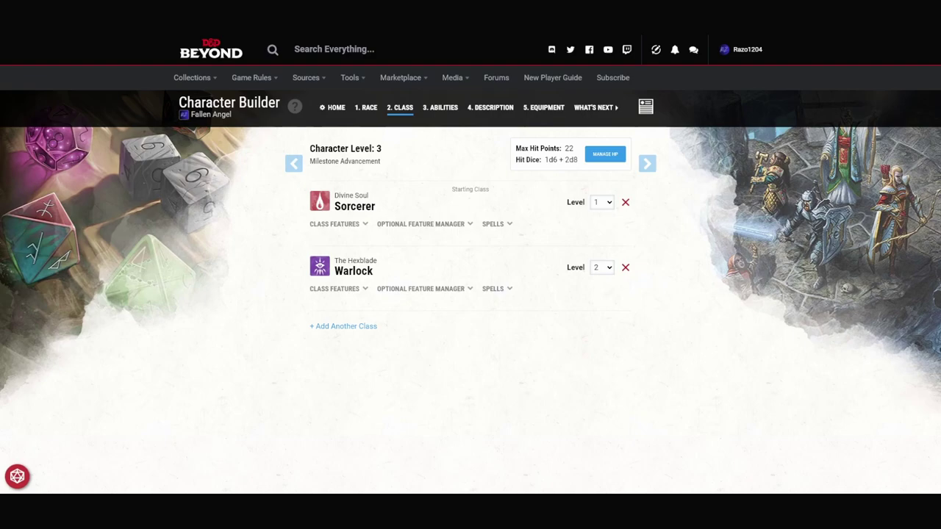
# - Review the Aasimar's Celestial Revelation trait and choose its level 3 revelation option
pyautogui.click(366, 108)
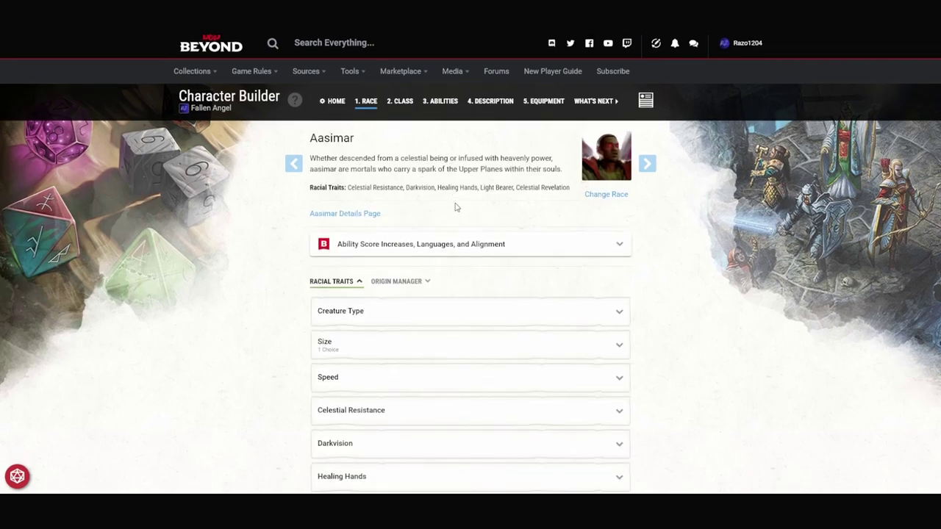
pyautogui.scroll(-3, 457, 209)
pyautogui.click(445, 332)
pyautogui.scroll(-1, 482, 290)
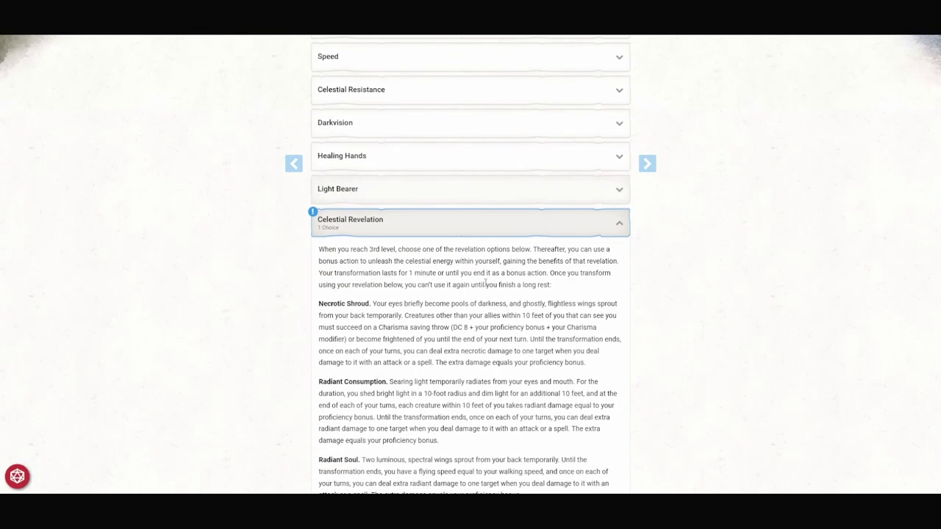
pyautogui.scroll(-2, 485, 283)
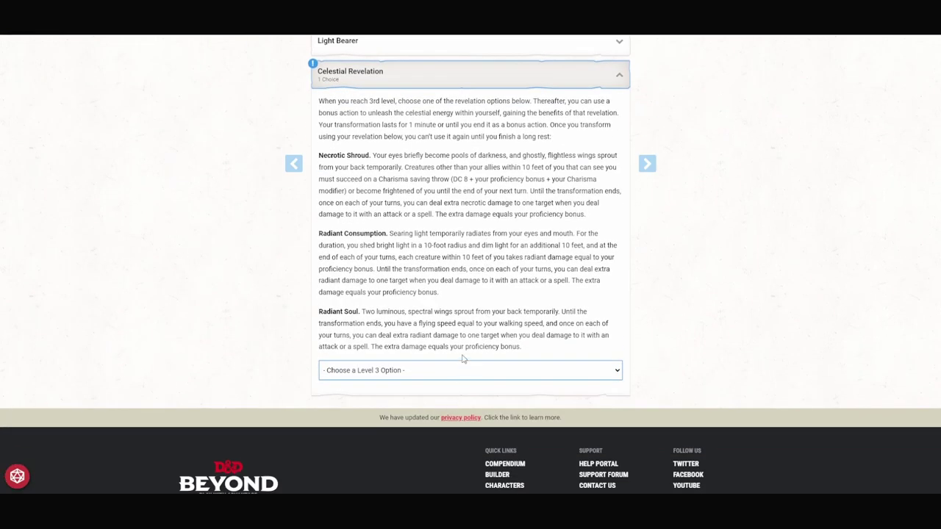
pyautogui.click(414, 391)
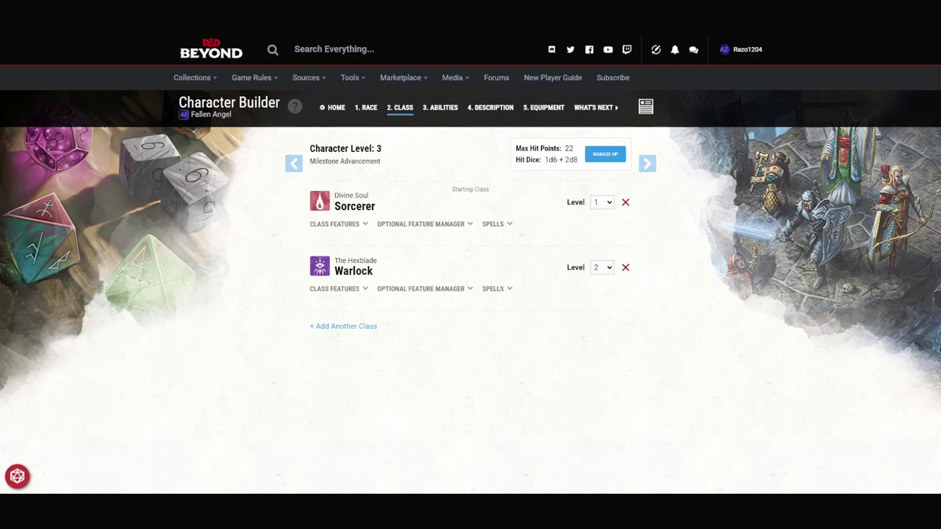
# - Raise the Sorcerer class to level 2 and read the full Font of Magic description
pyautogui.click(610, 204)
pyautogui.click(599, 219)
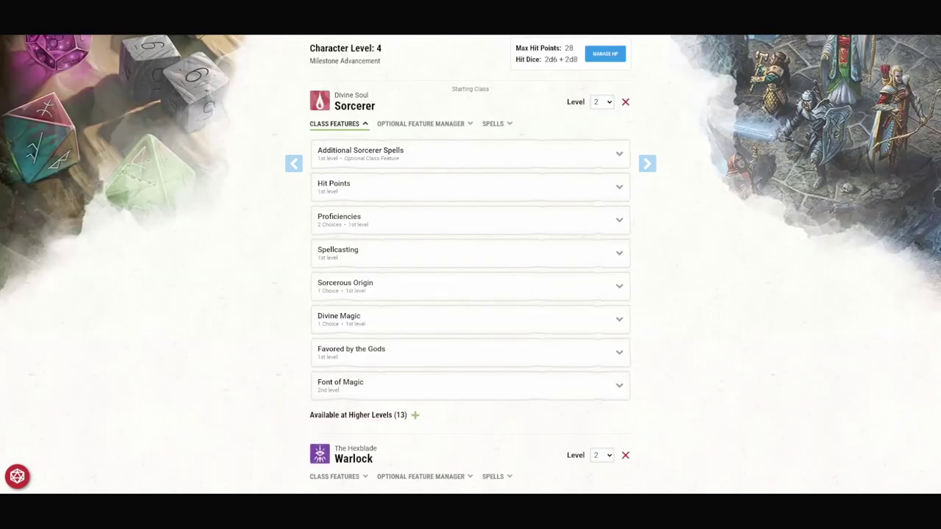
pyautogui.scroll(-3, 609, 288)
pyautogui.click(610, 287)
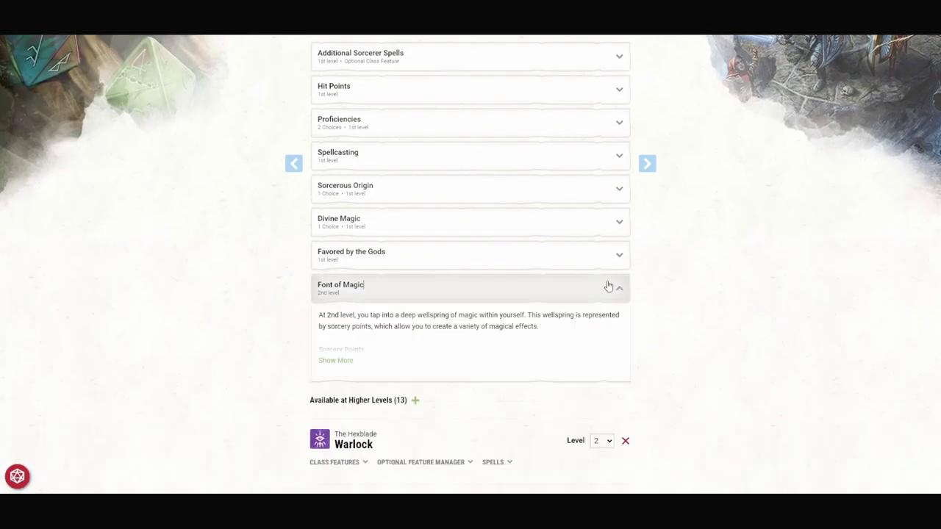
pyautogui.click(346, 361)
pyautogui.scroll(-3, 699, 334)
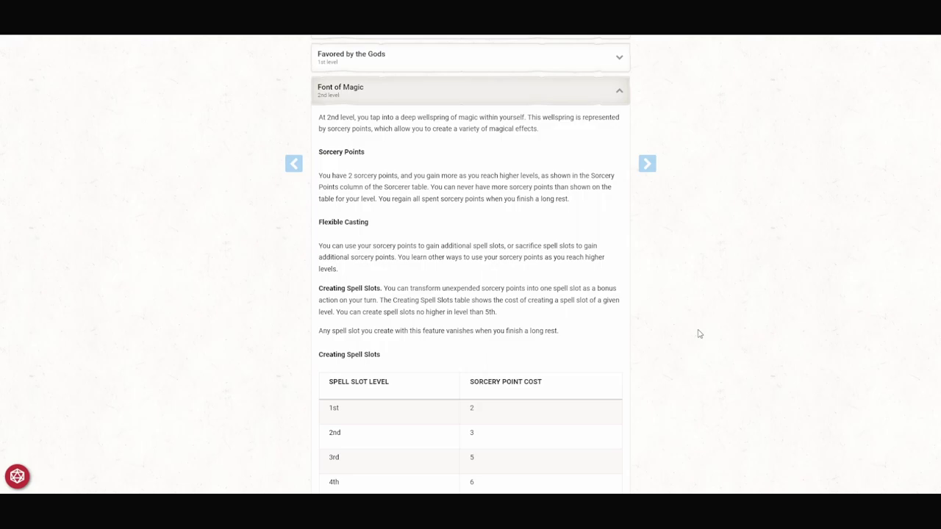
pyautogui.scroll(-3, 699, 334)
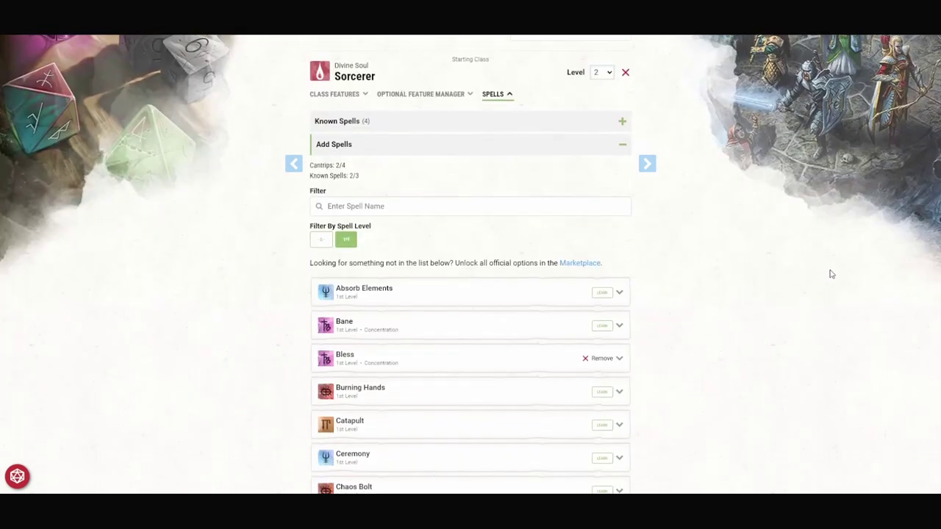
# - Read the Absorb Elements description and learn the spell for the sorcerer
pyautogui.scroll(-1, 735, 258)
pyautogui.click(544, 230)
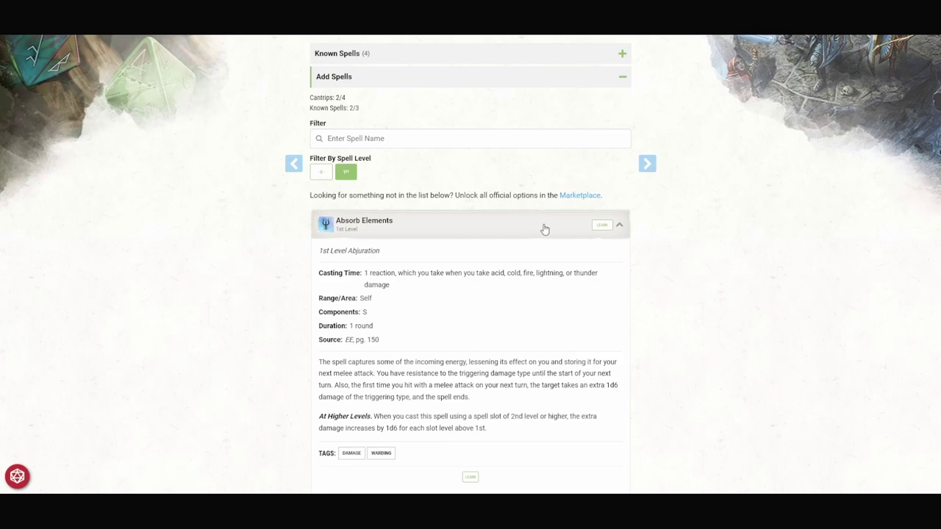
pyautogui.scroll(-1, 613, 194)
pyautogui.click(599, 178)
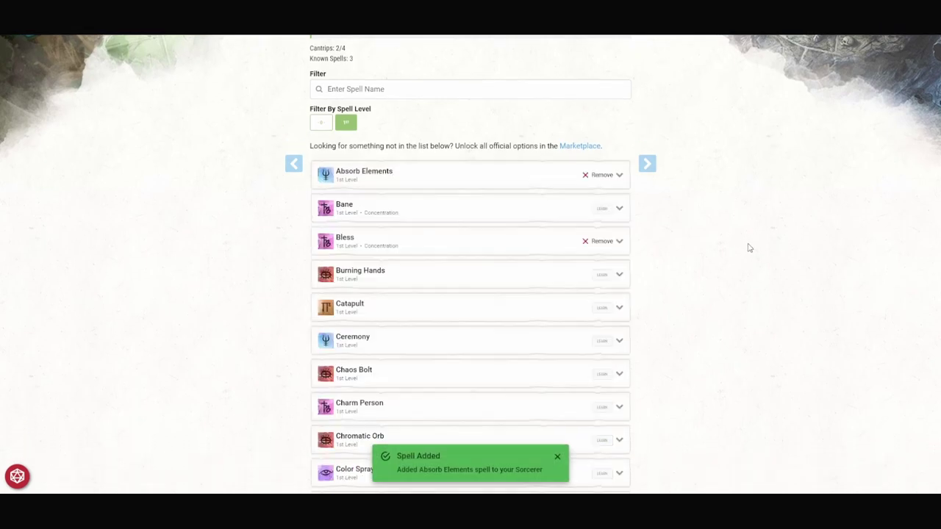
pyautogui.click(528, 178)
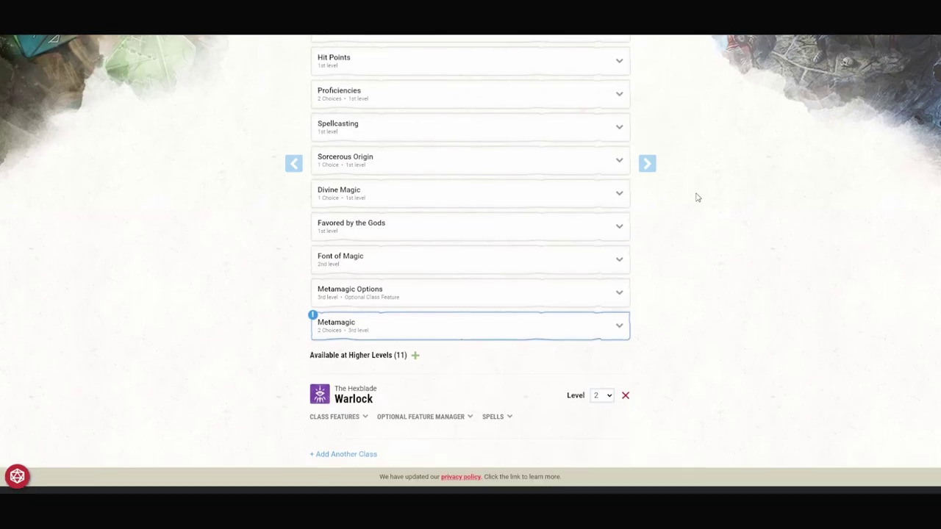
# - Choose Twinned Spell as the sorcerer's first Metamagic option and fill the second Metamagic choice
pyautogui.scroll(-1, 466, 254)
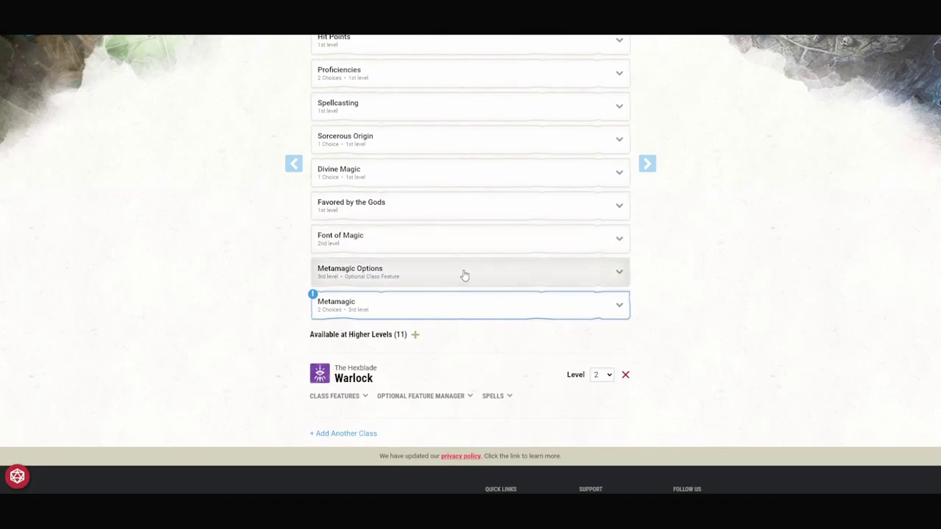
pyautogui.click(617, 304)
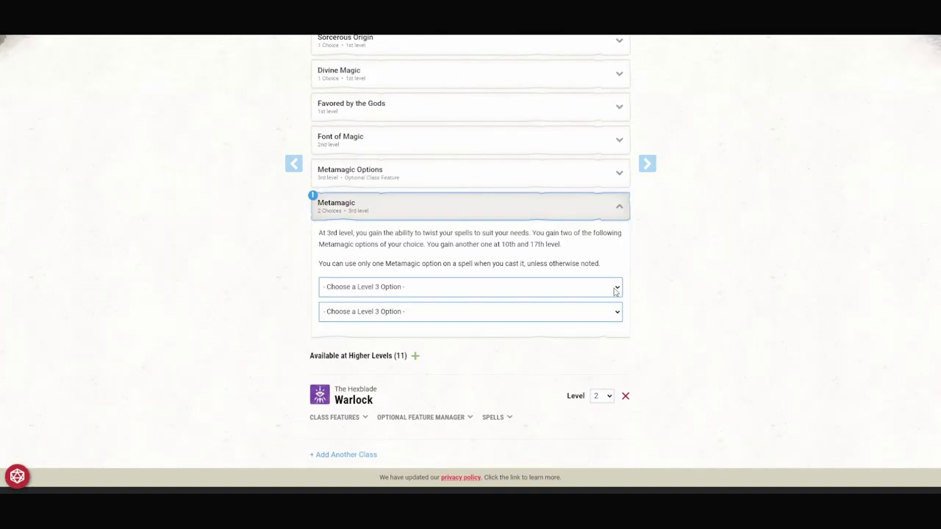
pyautogui.click(388, 370)
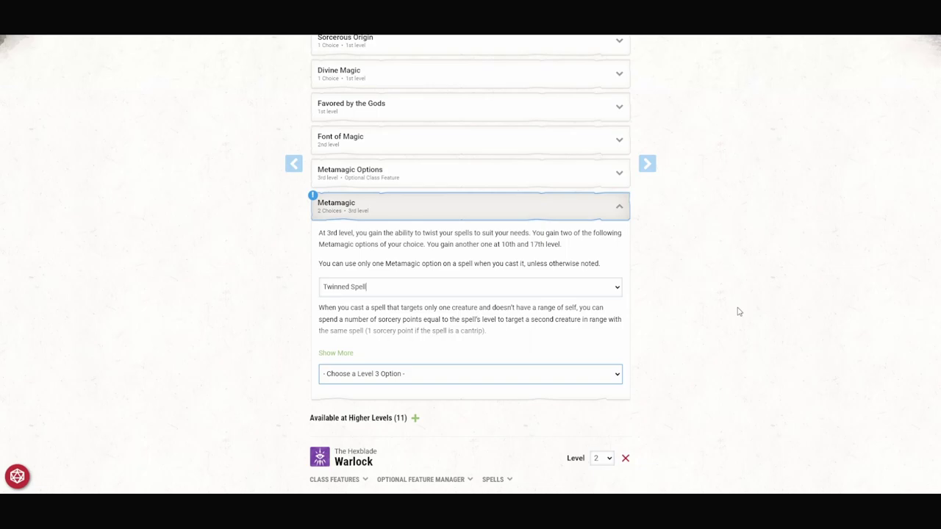
pyautogui.scroll(-1, 739, 312)
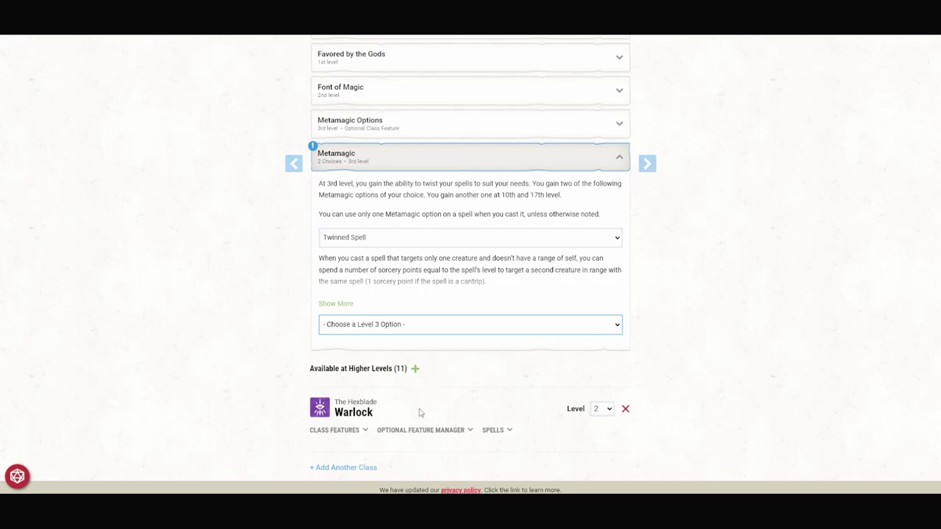
pyautogui.click(390, 419)
pyautogui.scroll(-1, 663, 314)
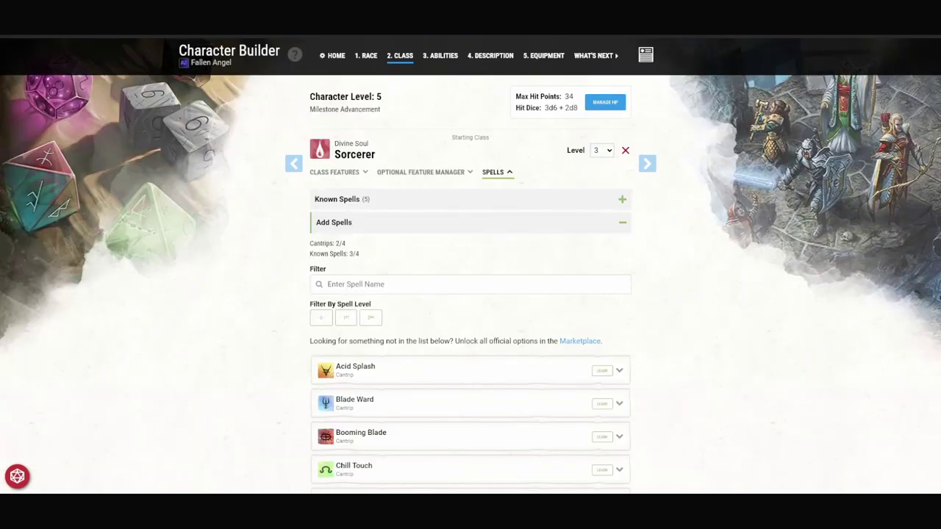
# - Filter the sorcerer spell list to 2nd level and learn the standard Aid spell, not the Boros Legionnaire version
pyautogui.scroll(-1, 471, 294)
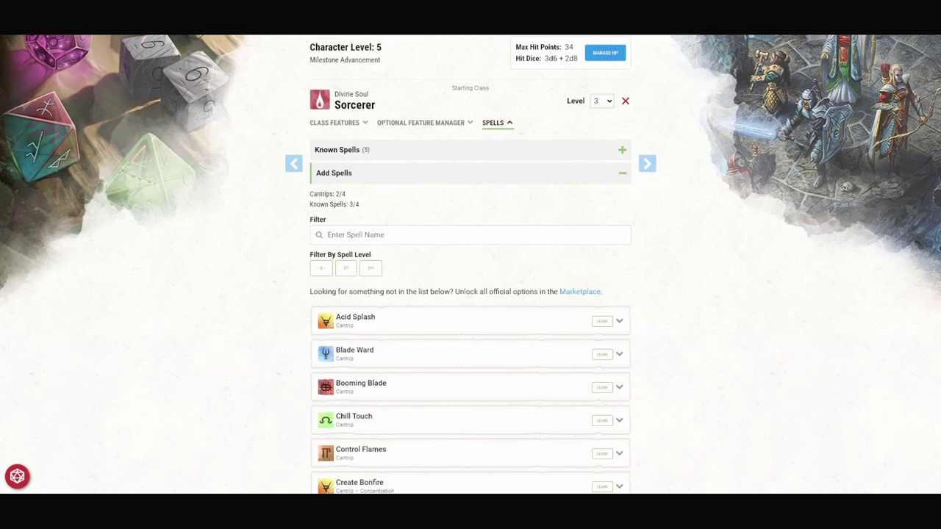
pyautogui.click(371, 267)
pyautogui.scroll(-2, 504, 294)
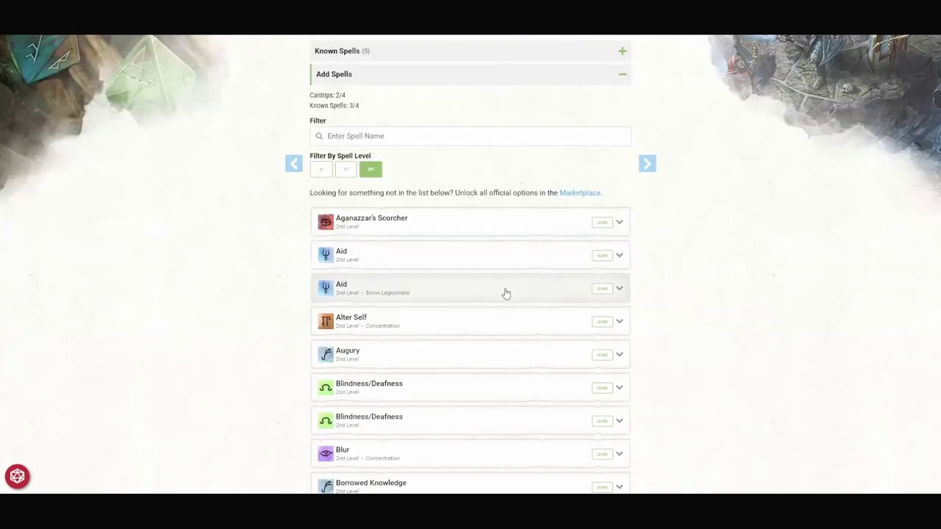
pyautogui.click(609, 258)
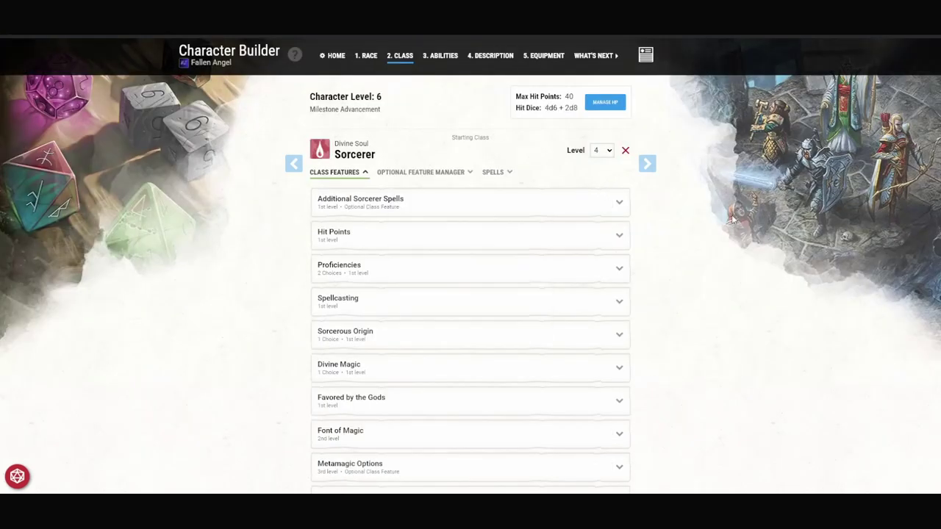
# - Take the Telekinetic feat with Charisma for the sorcerer's 4th-level Ability Score Improvement and read its full description
pyautogui.scroll(-3, 716, 214)
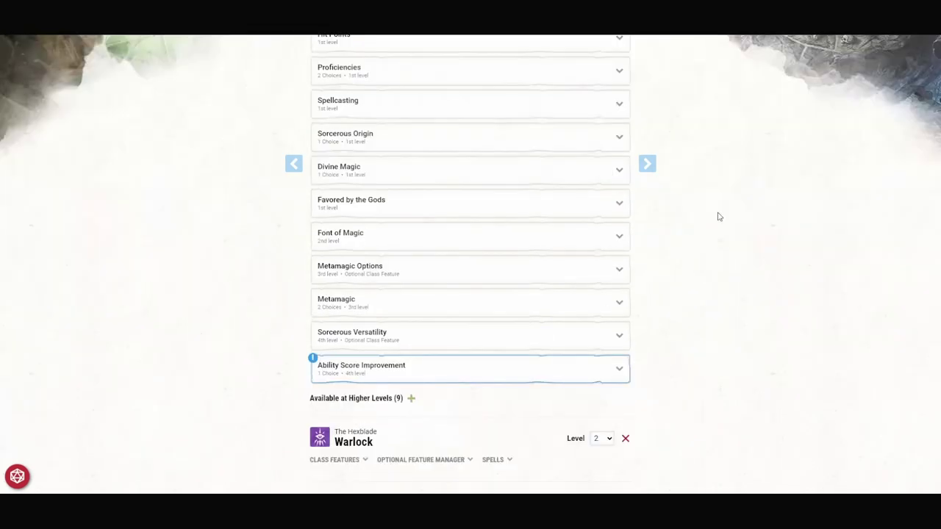
pyautogui.click(474, 371)
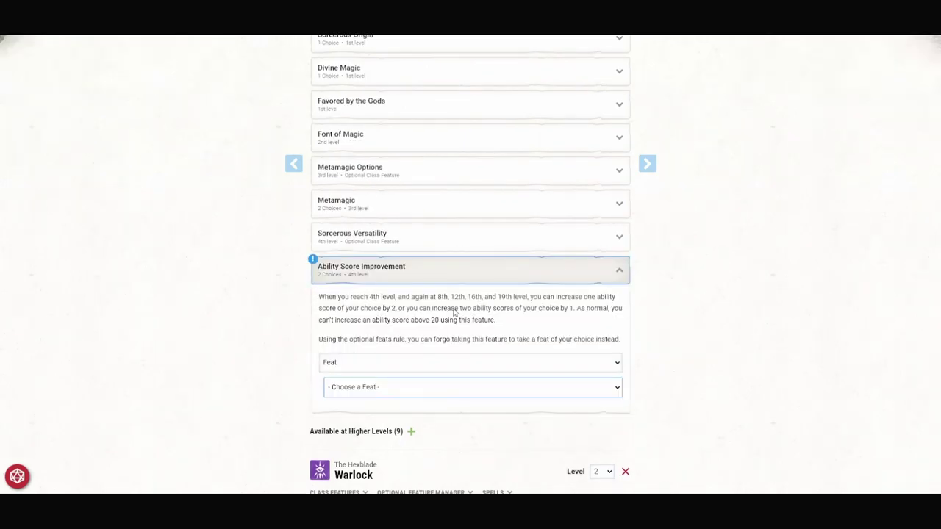
pyautogui.click(405, 340)
pyautogui.click(433, 401)
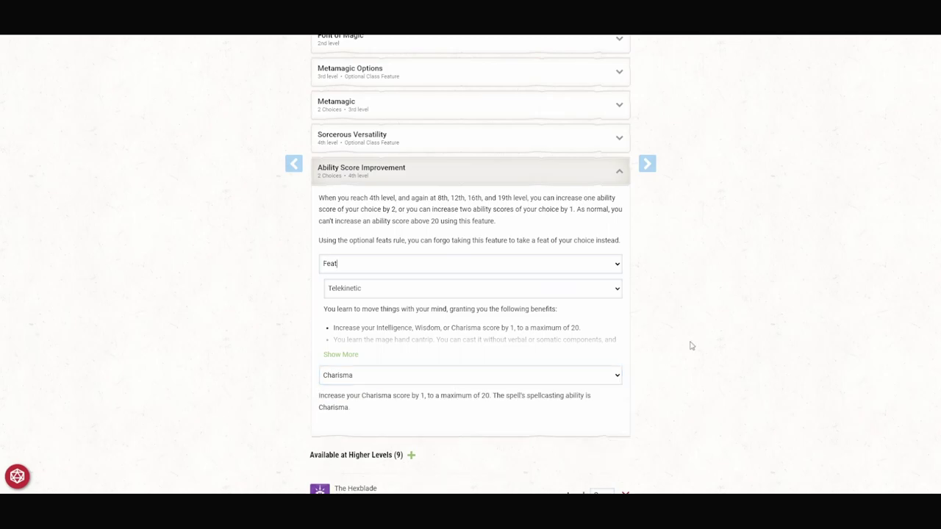
pyautogui.scroll(-1, 692, 344)
pyautogui.hotkey('shift', 'Tab')
pyautogui.press('Return')
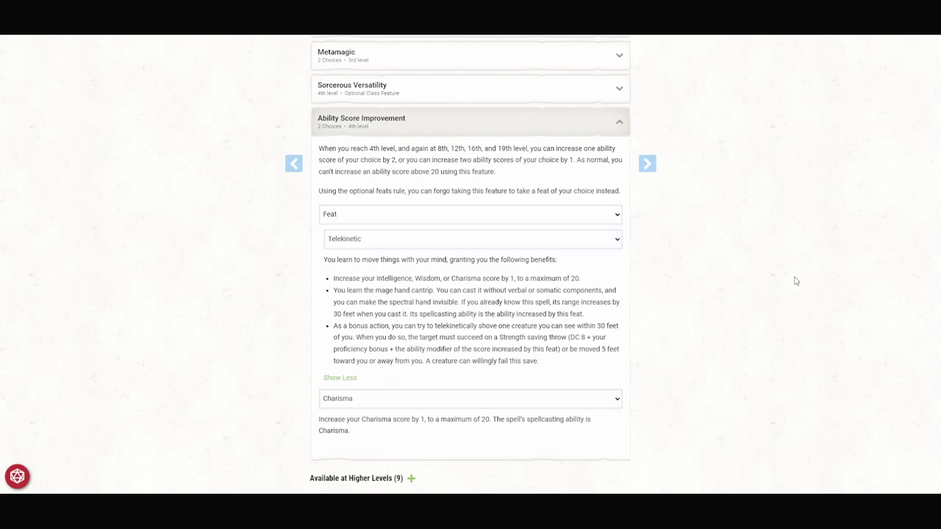
pyautogui.scroll(10, 698, 258)
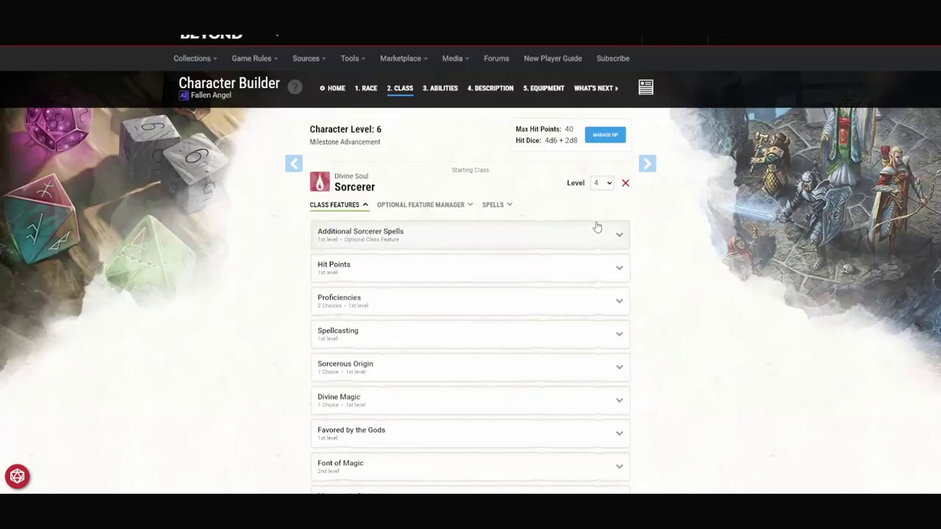
# - Learn the 2nd-level Lesser Restoration spell for the sorcerer and open its description
pyautogui.click(495, 205)
pyautogui.scroll(-2, 507, 228)
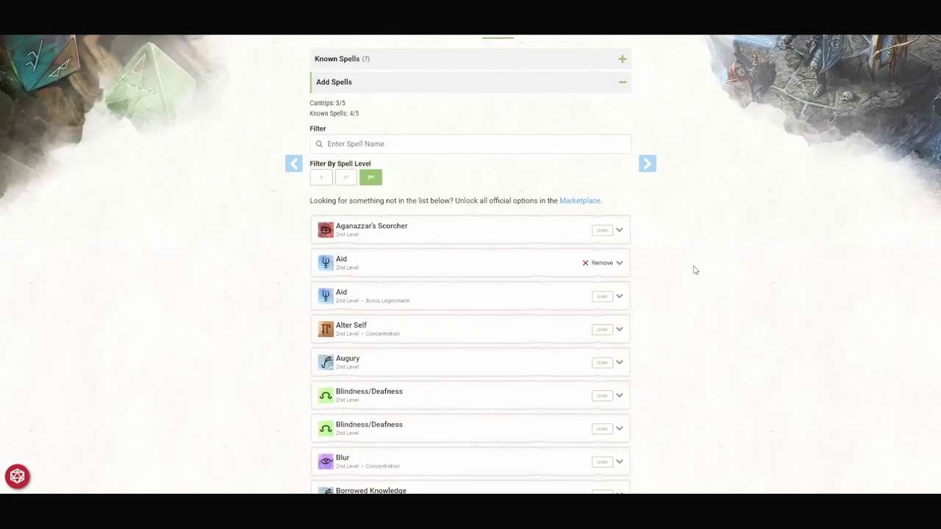
pyautogui.scroll(-3, 695, 270)
pyautogui.scroll(-5, 699, 270)
pyautogui.scroll(-10, 698, 259)
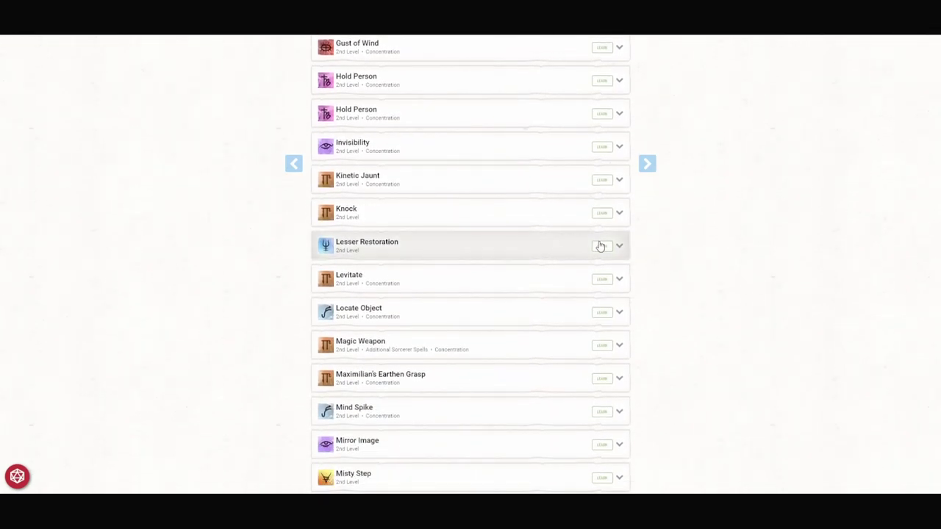
pyautogui.click(599, 247)
pyautogui.click(555, 255)
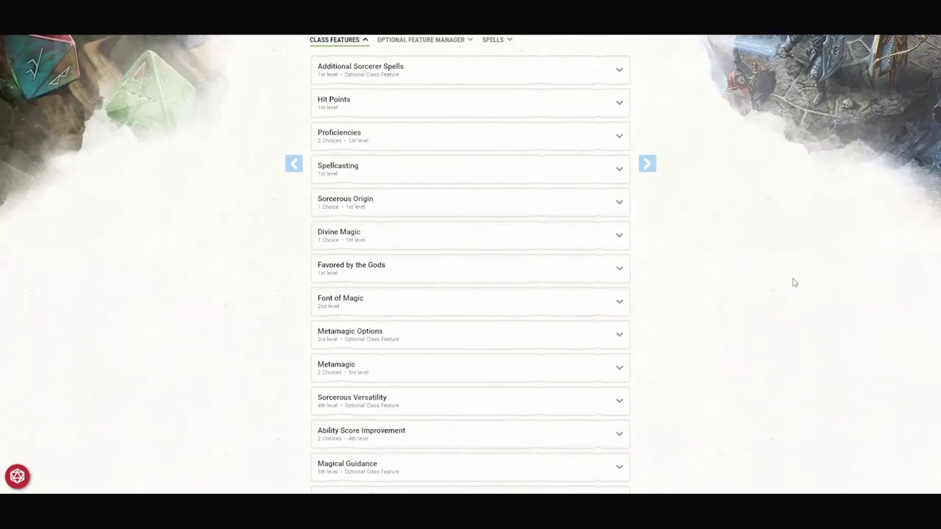
# - Read the descriptions of the sorcerer's Magical Guidance and Empowered Healing features
pyautogui.scroll(-3, 794, 283)
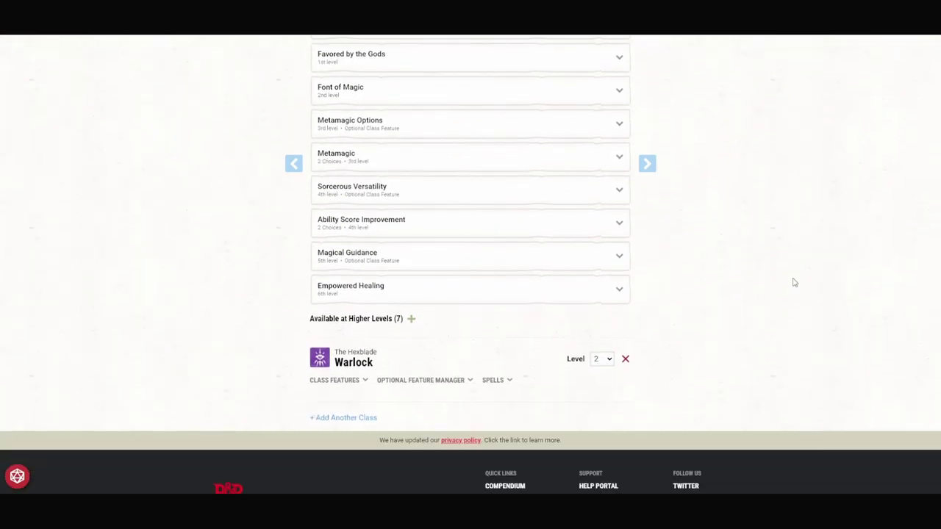
pyautogui.click(627, 265)
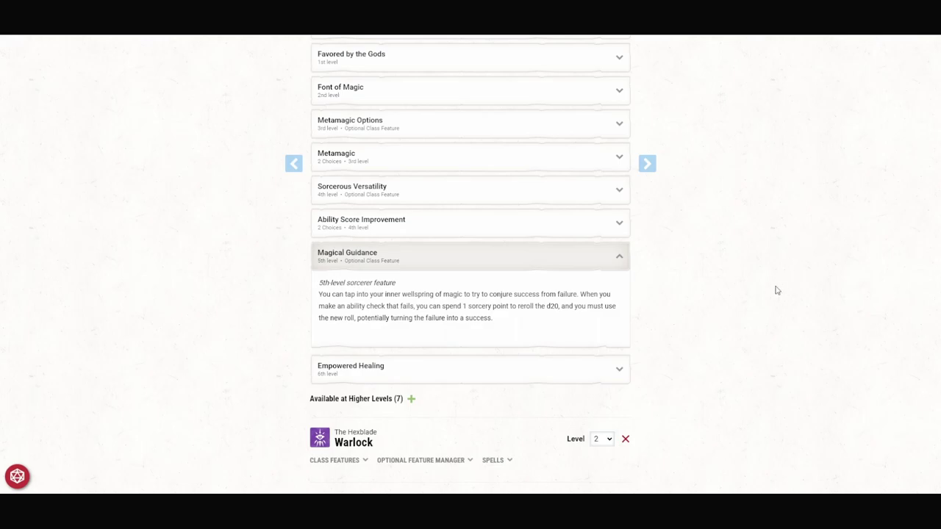
pyautogui.click(601, 256)
pyautogui.click(619, 290)
pyautogui.scroll(-1, 773, 255)
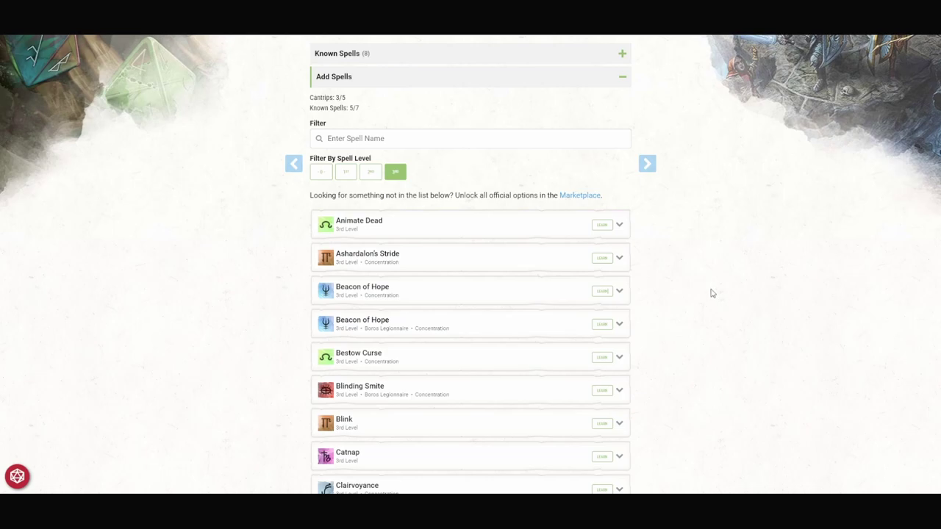
# - Learn the 3rd-level Haste spell for the sorcerer and read its description
pyautogui.scroll(-10, 708, 289)
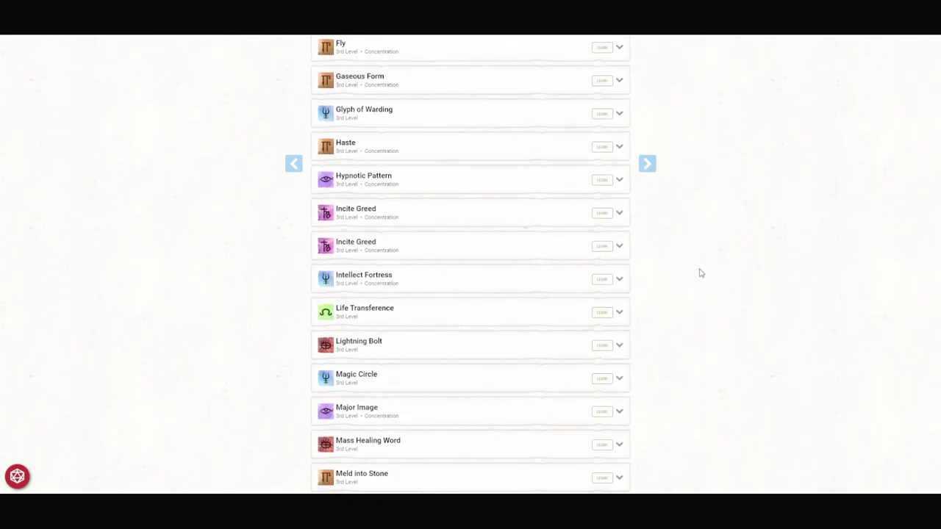
pyautogui.click(600, 149)
pyautogui.click(558, 155)
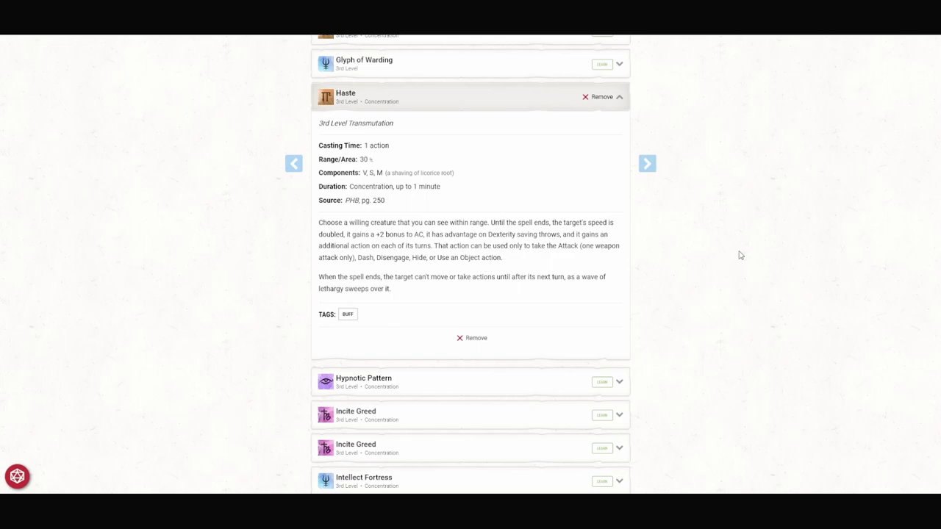
# - Read the 3rd-level Counterspell description and learn the spell for the sorcerer
pyautogui.scroll(10, 791, 207)
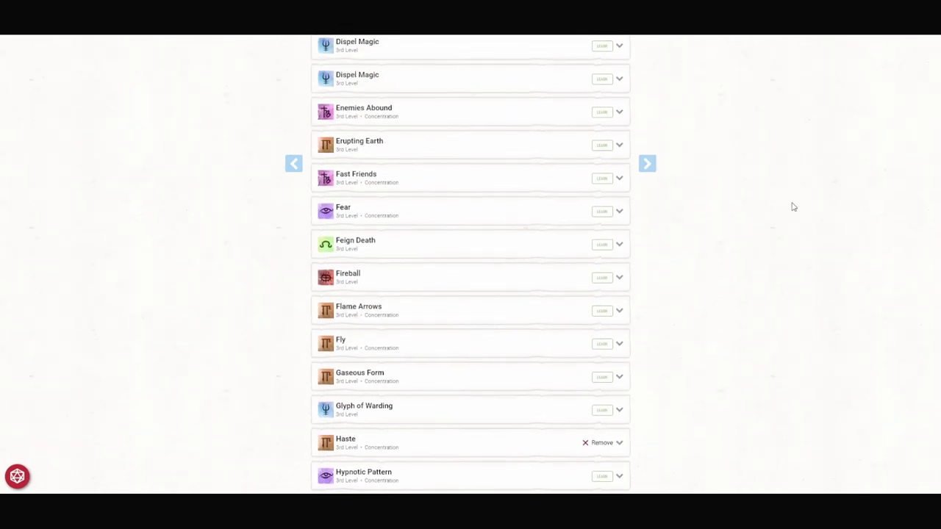
pyautogui.click(552, 216)
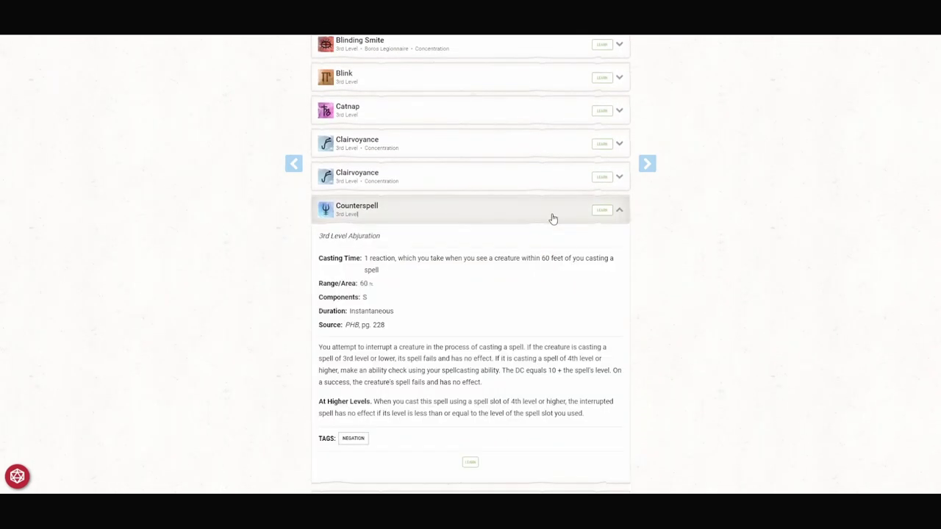
pyautogui.click(604, 221)
pyautogui.click(603, 212)
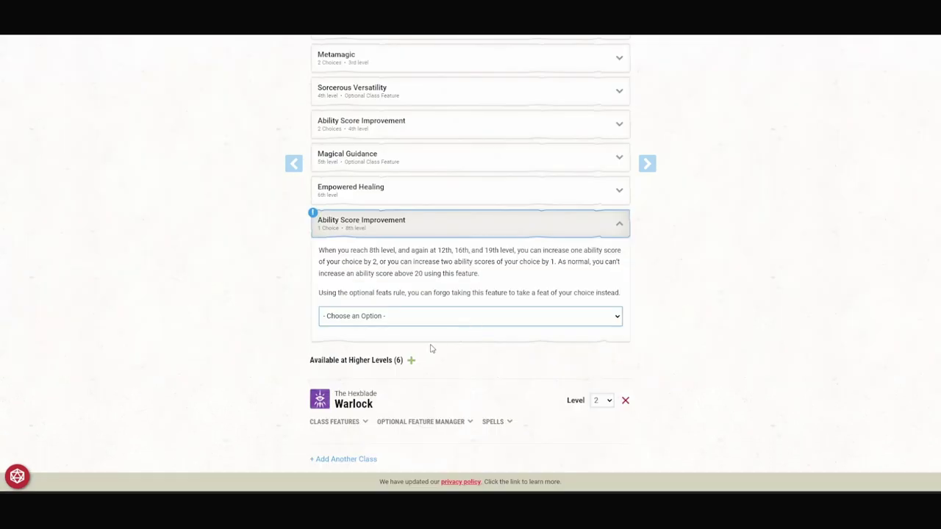
# - Use the sorcerer's 8th-level Ability Score Improvement to increase ability scores, choosing Charisma as the first score
pyautogui.click(437, 346)
pyautogui.click(411, 407)
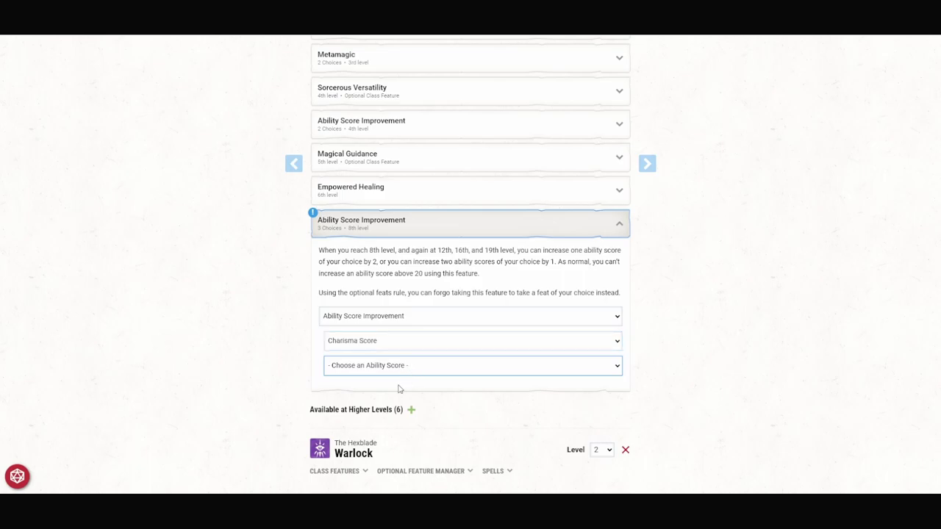
pyautogui.scroll(10, 399, 389)
# - Read the 3rd-level Revivify description and learn the 4th-level Banishment spell for the sorcerer
pyautogui.click(510, 228)
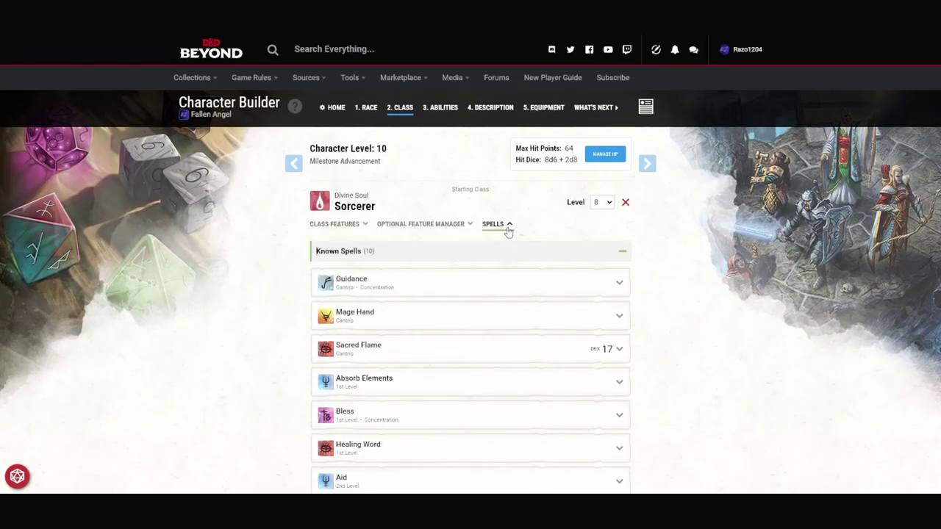
pyautogui.scroll(-10, 498, 277)
pyautogui.scroll(-15, 498, 279)
pyautogui.click(497, 231)
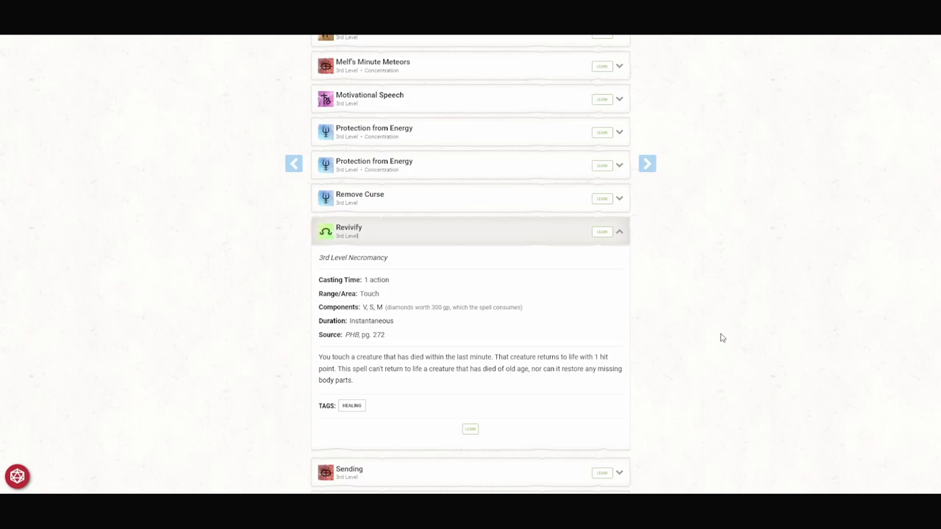
pyautogui.scroll(-10, 684, 233)
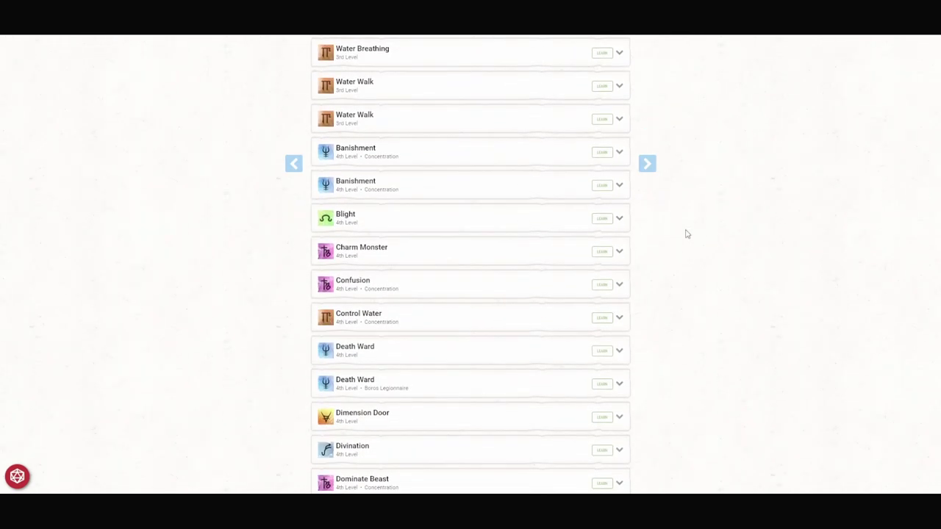
pyautogui.click(599, 152)
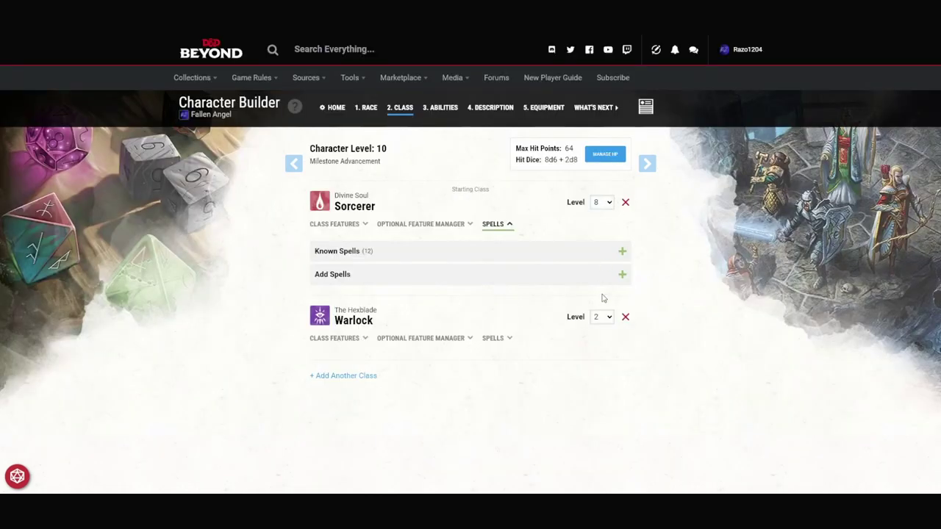
# - Raise the sorcerer to level 12 and open the Metamagic feature to review its selected options
pyautogui.click(610, 321)
pyautogui.scroll(-10, 514, 301)
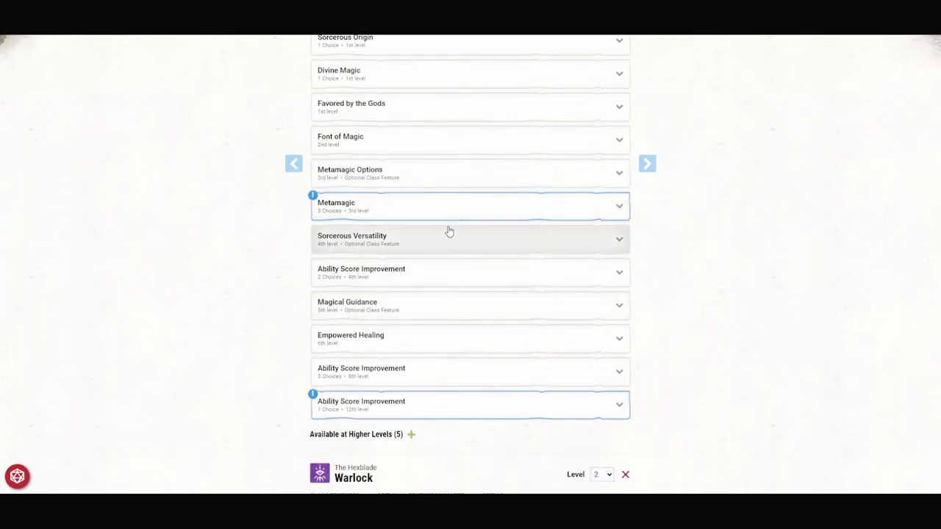
pyautogui.click(461, 211)
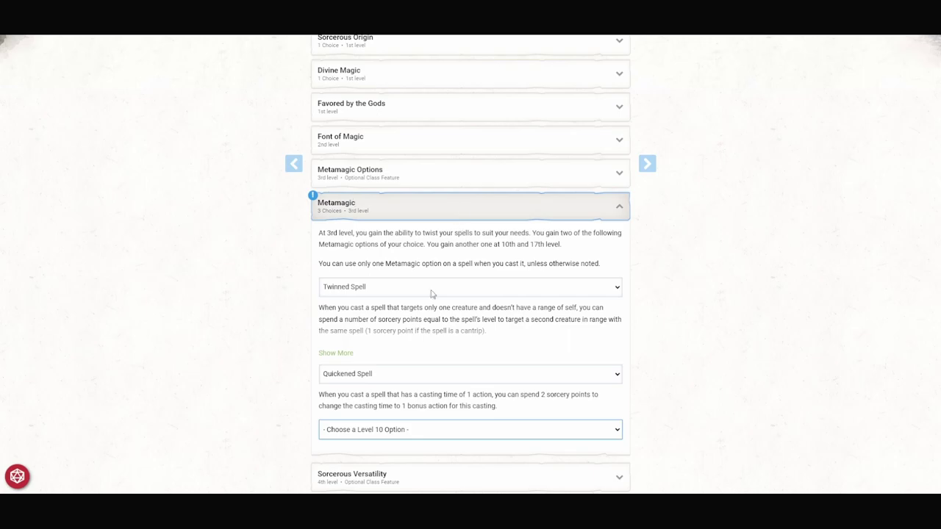
pyautogui.scroll(-2, 415, 127)
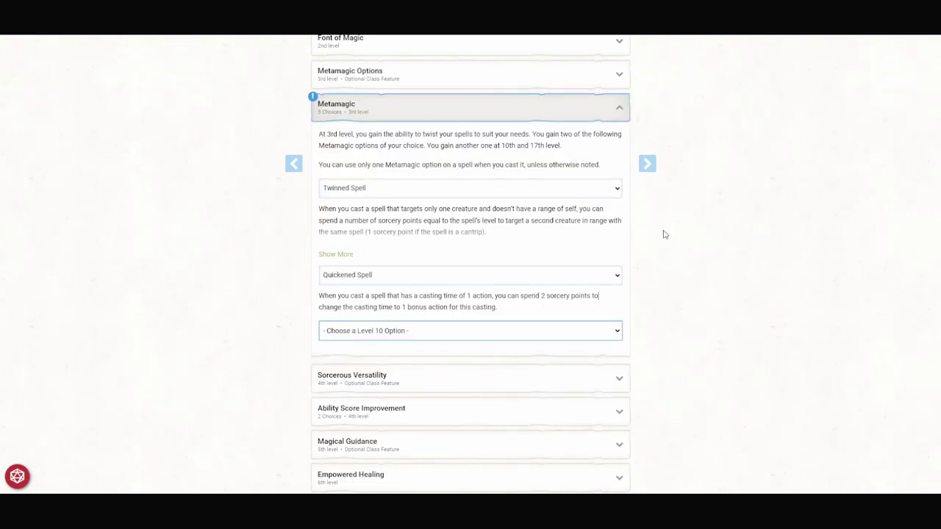
# - Fill in the choices for the sorcerer's 12th-level Ability Score Improvement
pyautogui.scroll(-5, 610, 195)
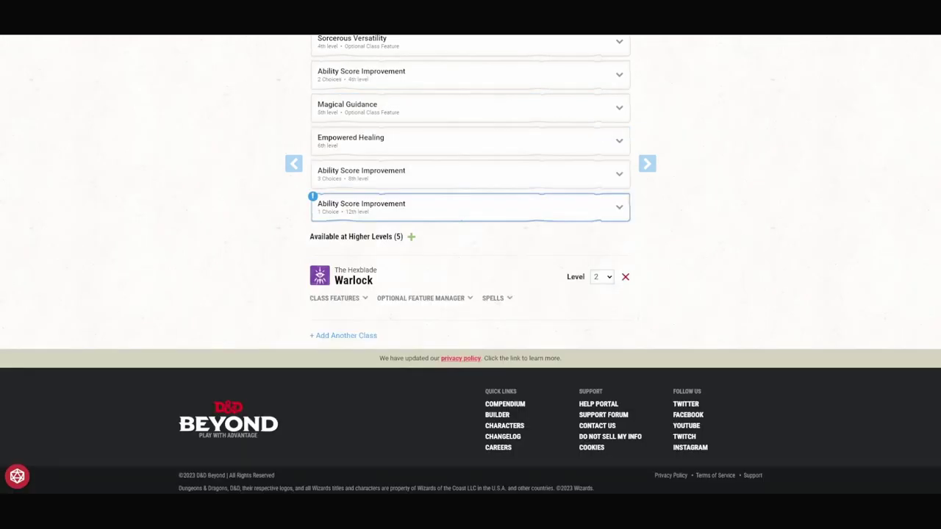
pyautogui.click(620, 203)
pyautogui.click(453, 307)
pyautogui.click(433, 335)
pyautogui.click(422, 328)
pyautogui.click(382, 271)
# - Learn the 5th-level Greater Restoration and 6th-level Heal spells for the sorcerer
pyautogui.scroll(-1, 717, 314)
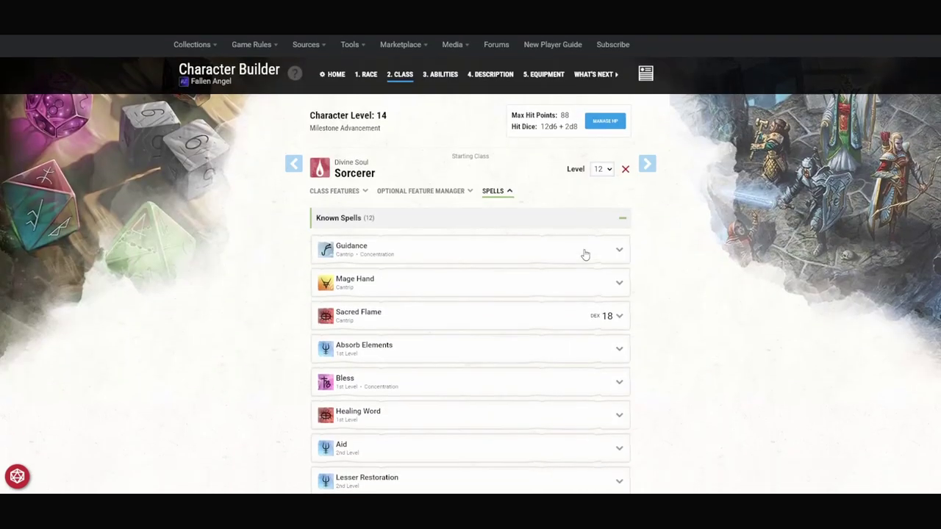
pyautogui.scroll(-6, 615, 254)
pyautogui.click(622, 233)
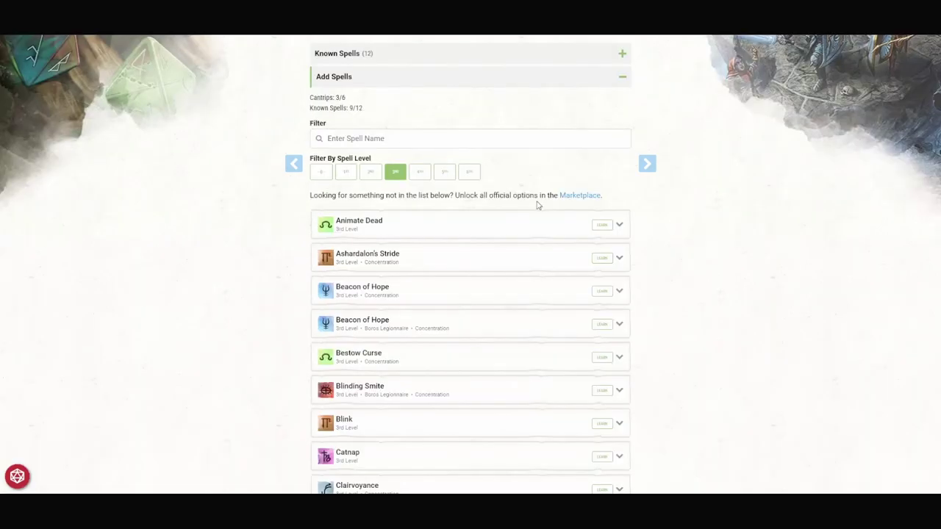
pyautogui.scroll(-2, 514, 219)
pyautogui.scroll(-4, 520, 212)
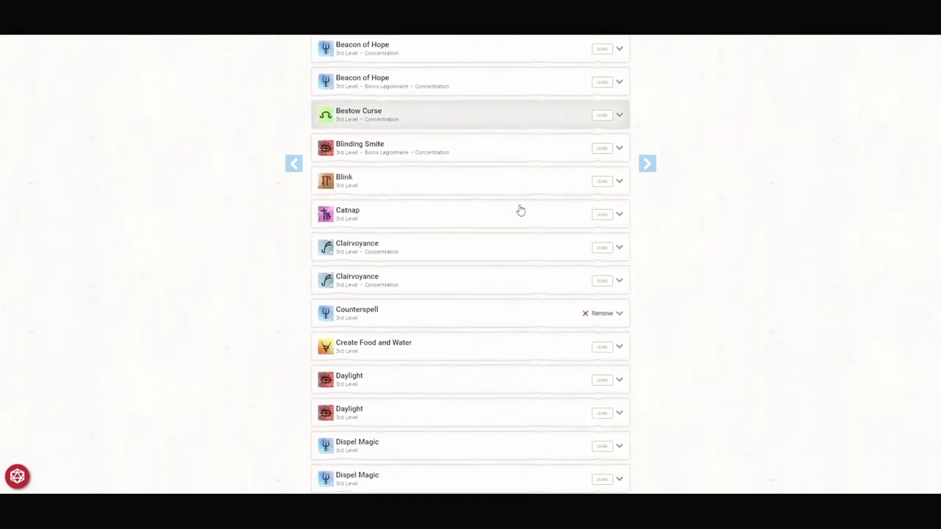
pyautogui.click(598, 245)
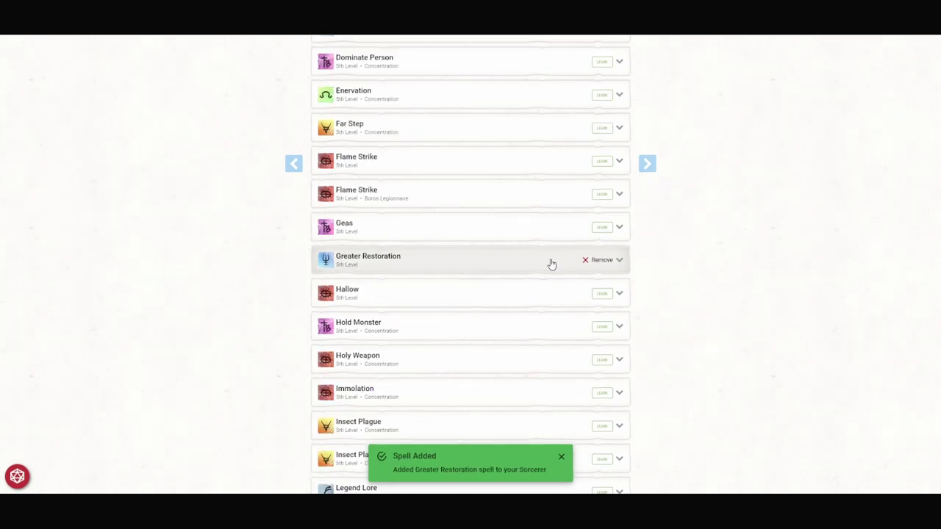
pyautogui.scroll(6, 542, 264)
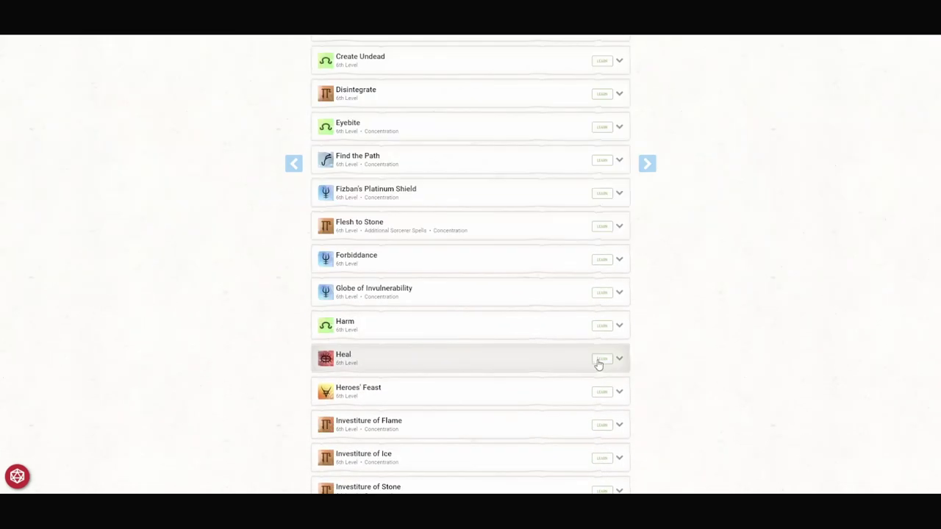
pyautogui.click(597, 360)
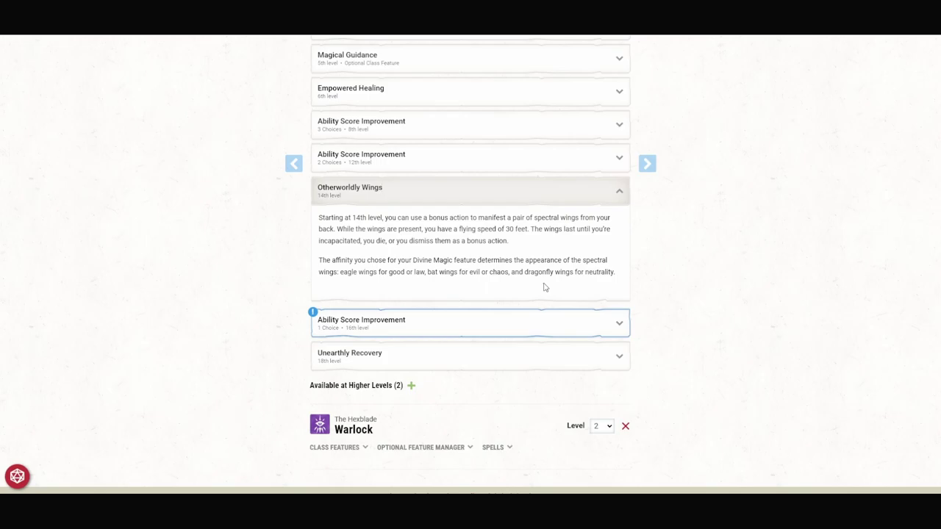
# - Open the sorcerer's 16th-level Ability Score Improvement, and learn the 6th-level Mass Suggestion spell with its description open
pyautogui.click(588, 321)
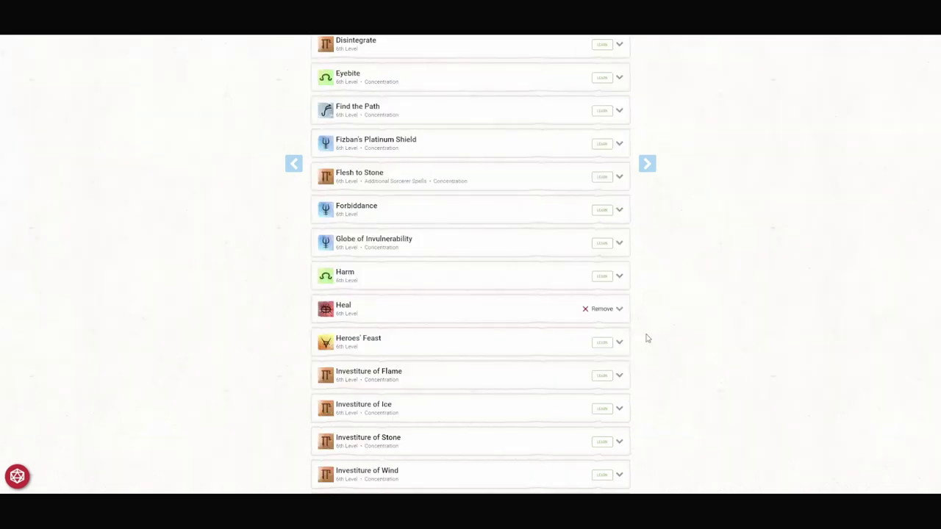
pyautogui.scroll(-1, 647, 338)
pyautogui.scroll(-1, 643, 342)
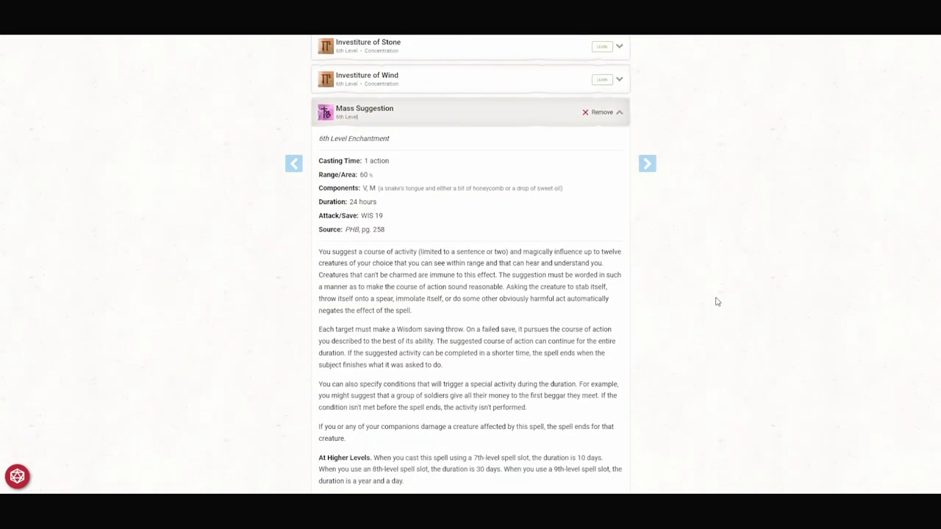
# - Learn the 8th-level Antimagic Field and 9th-level Mass Heal spells for the sorcerer and open their descriptions
pyautogui.scroll(-1, 714, 305)
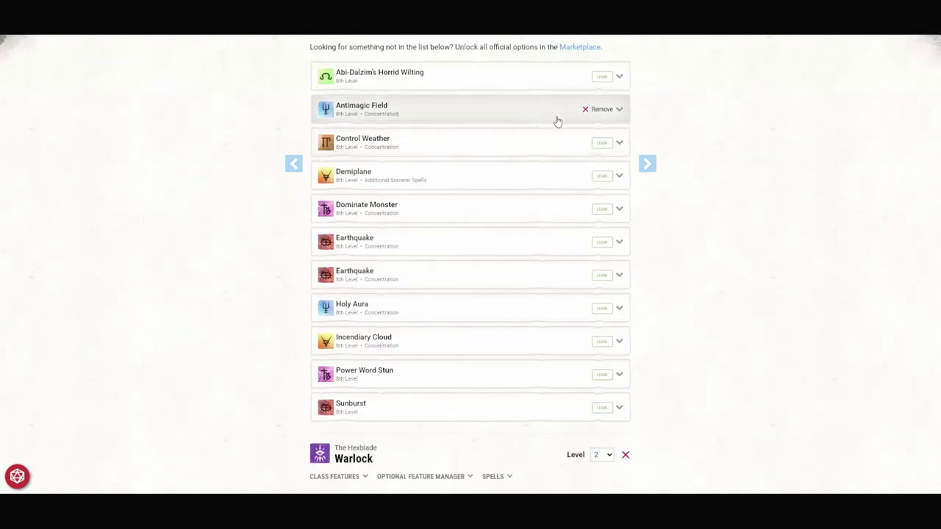
pyautogui.click(558, 121)
pyautogui.scroll(-1, 799, 229)
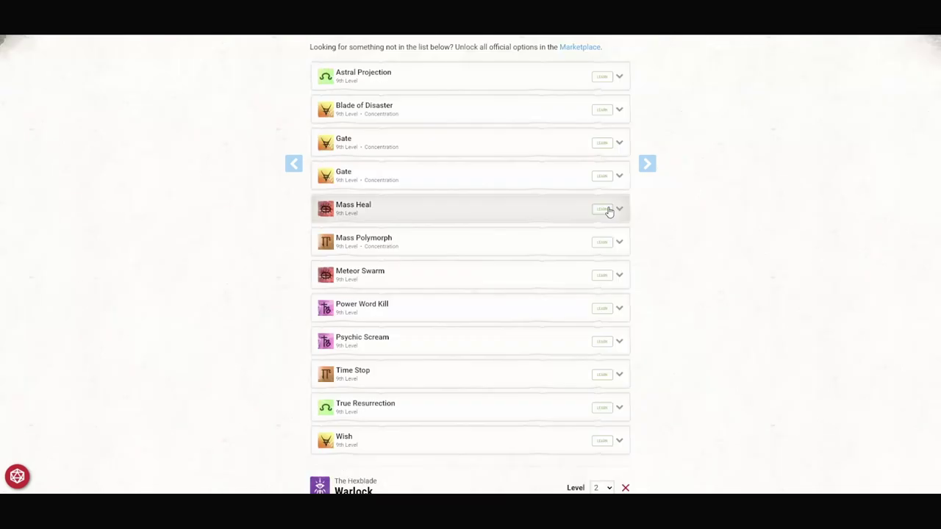
pyautogui.click(602, 209)
pyautogui.click(550, 217)
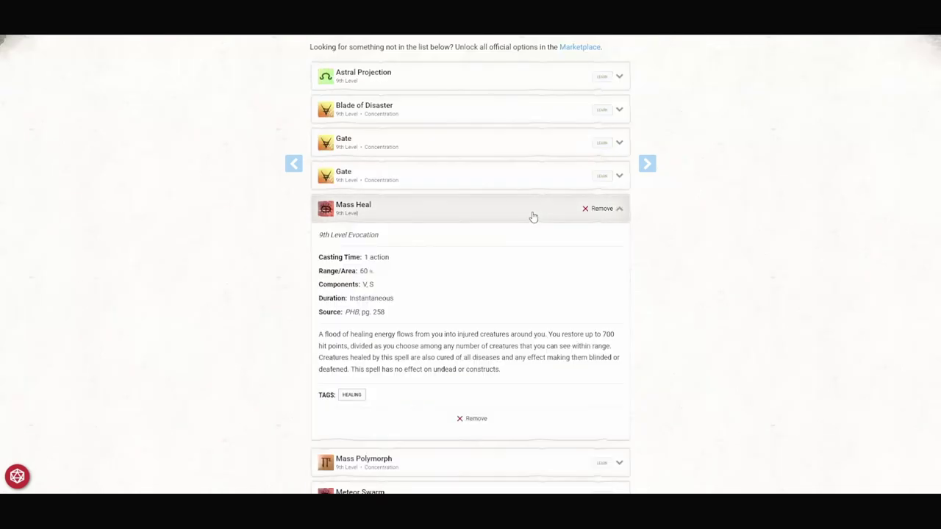